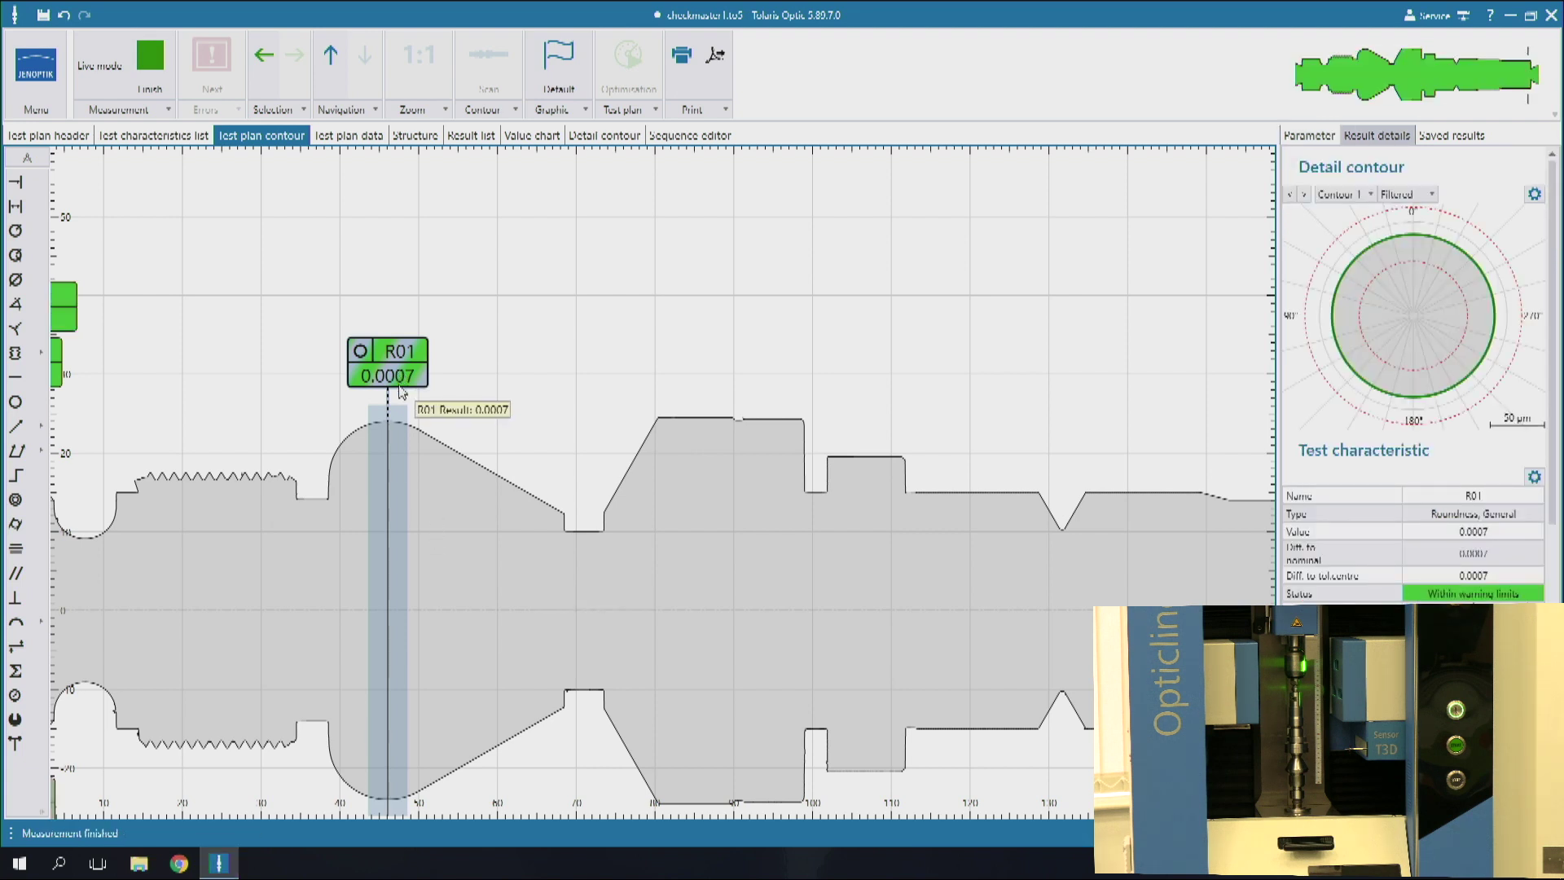
Move roundness check R01 onto the shoulder near 107 mm, where it reads 0.0039
{"action": "scroll", "coordinate": [489, 506], "scroll_direction": "down", "scroll_amount": 3}
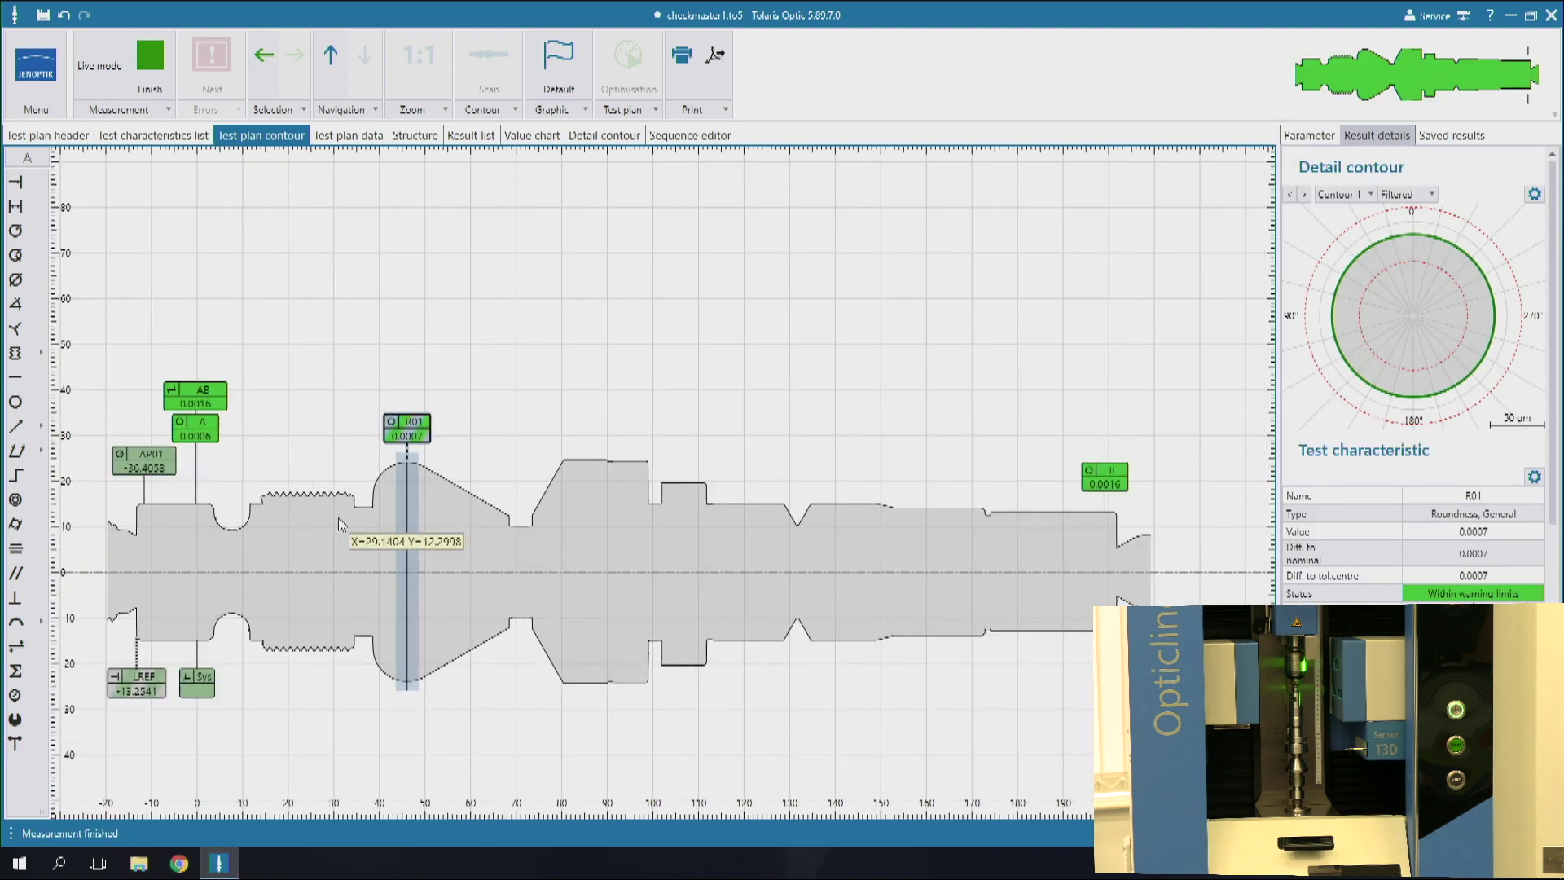
{"action": "scroll", "coordinate": [292, 546], "scroll_direction": "up", "scroll_amount": 1}
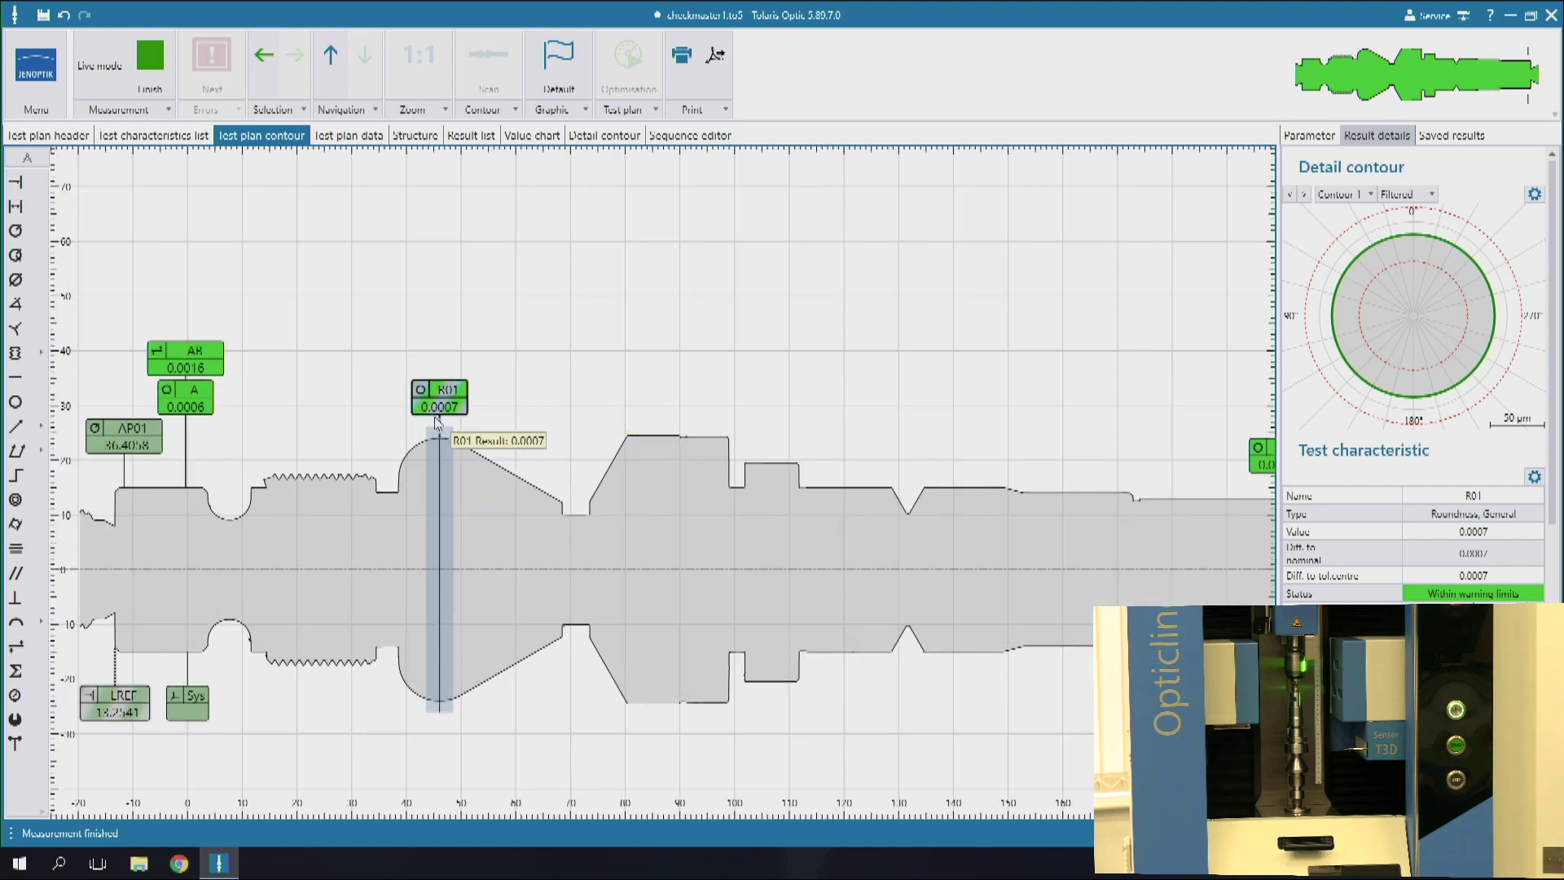
{"action": "scroll", "coordinate": [438, 462], "scroll_direction": "up", "scroll_amount": 1}
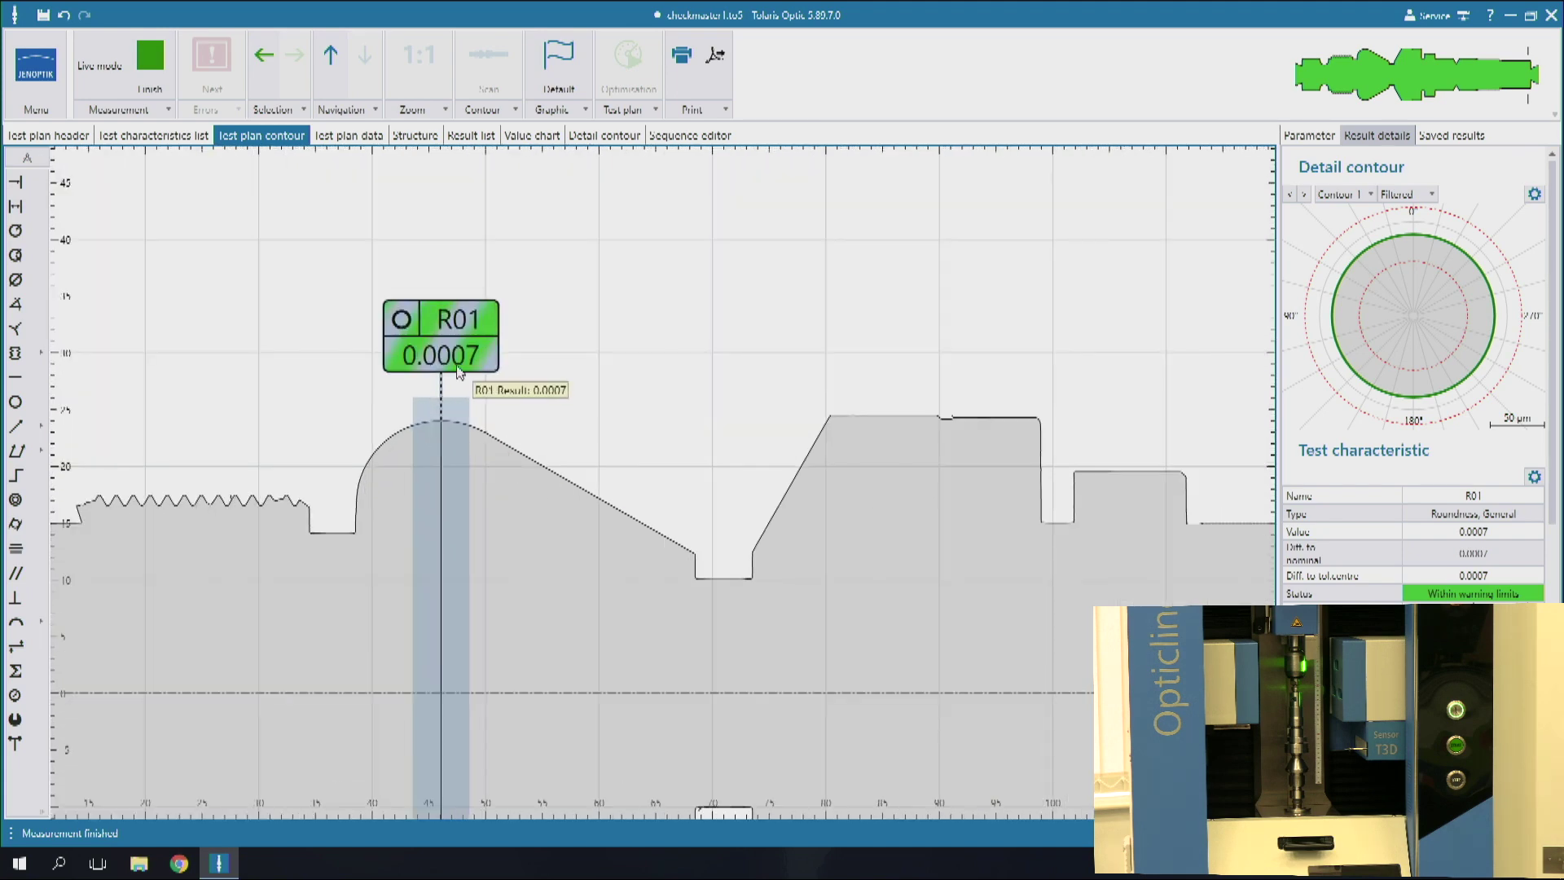
{"action": "scroll", "coordinate": [438, 449], "scroll_direction": "up", "scroll_amount": 1}
{"action": "scroll", "coordinate": [436, 444], "scroll_direction": "down", "scroll_amount": 1}
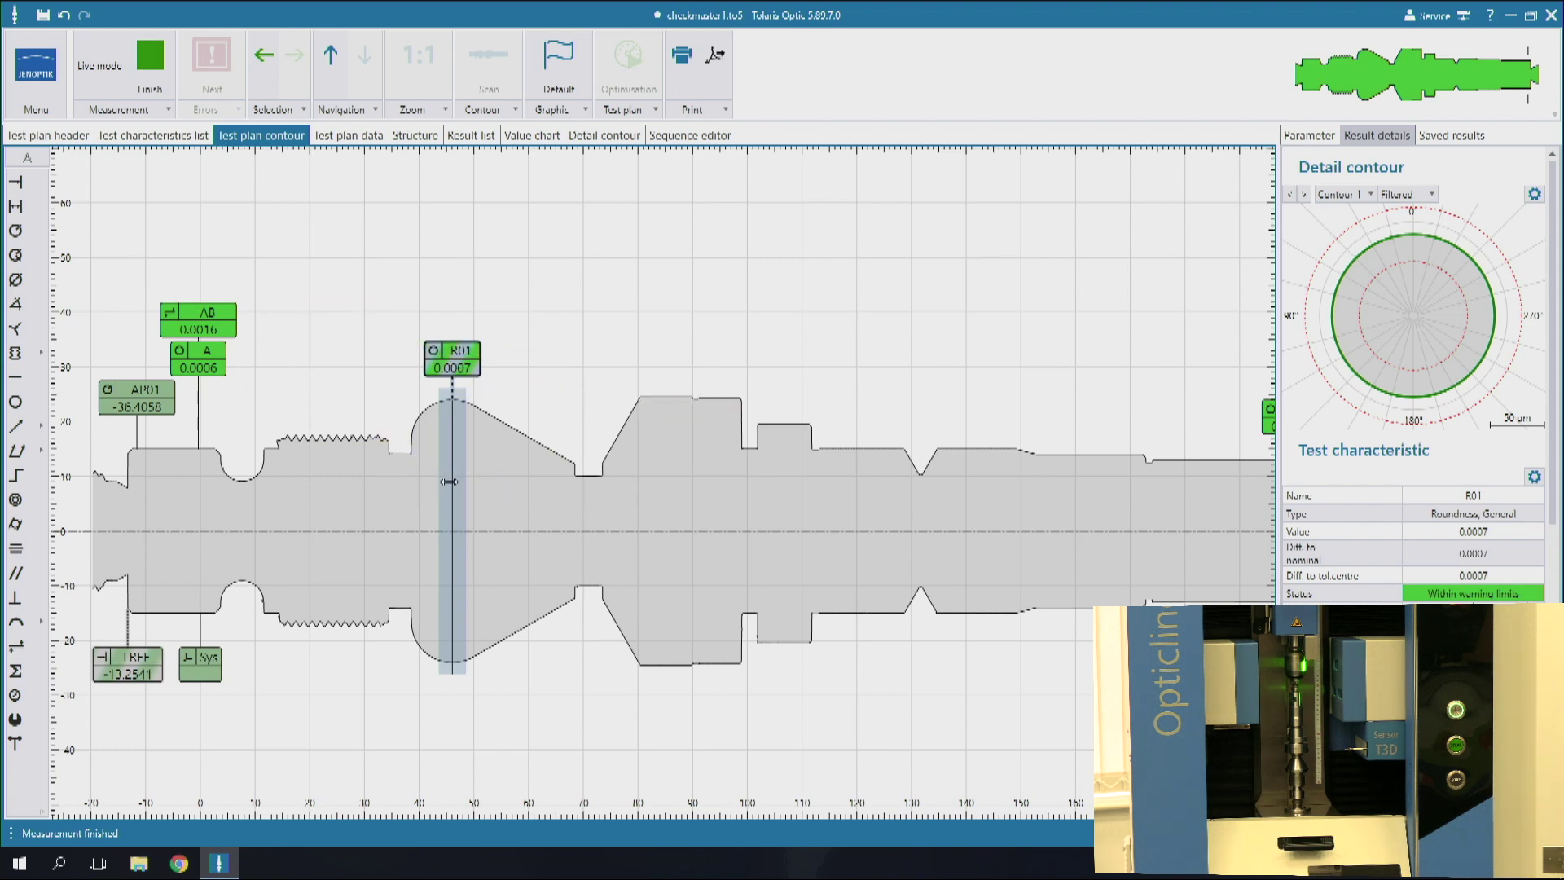
{"action": "left_click_drag", "start_coordinate": [452, 489], "coordinate": [919, 519]}
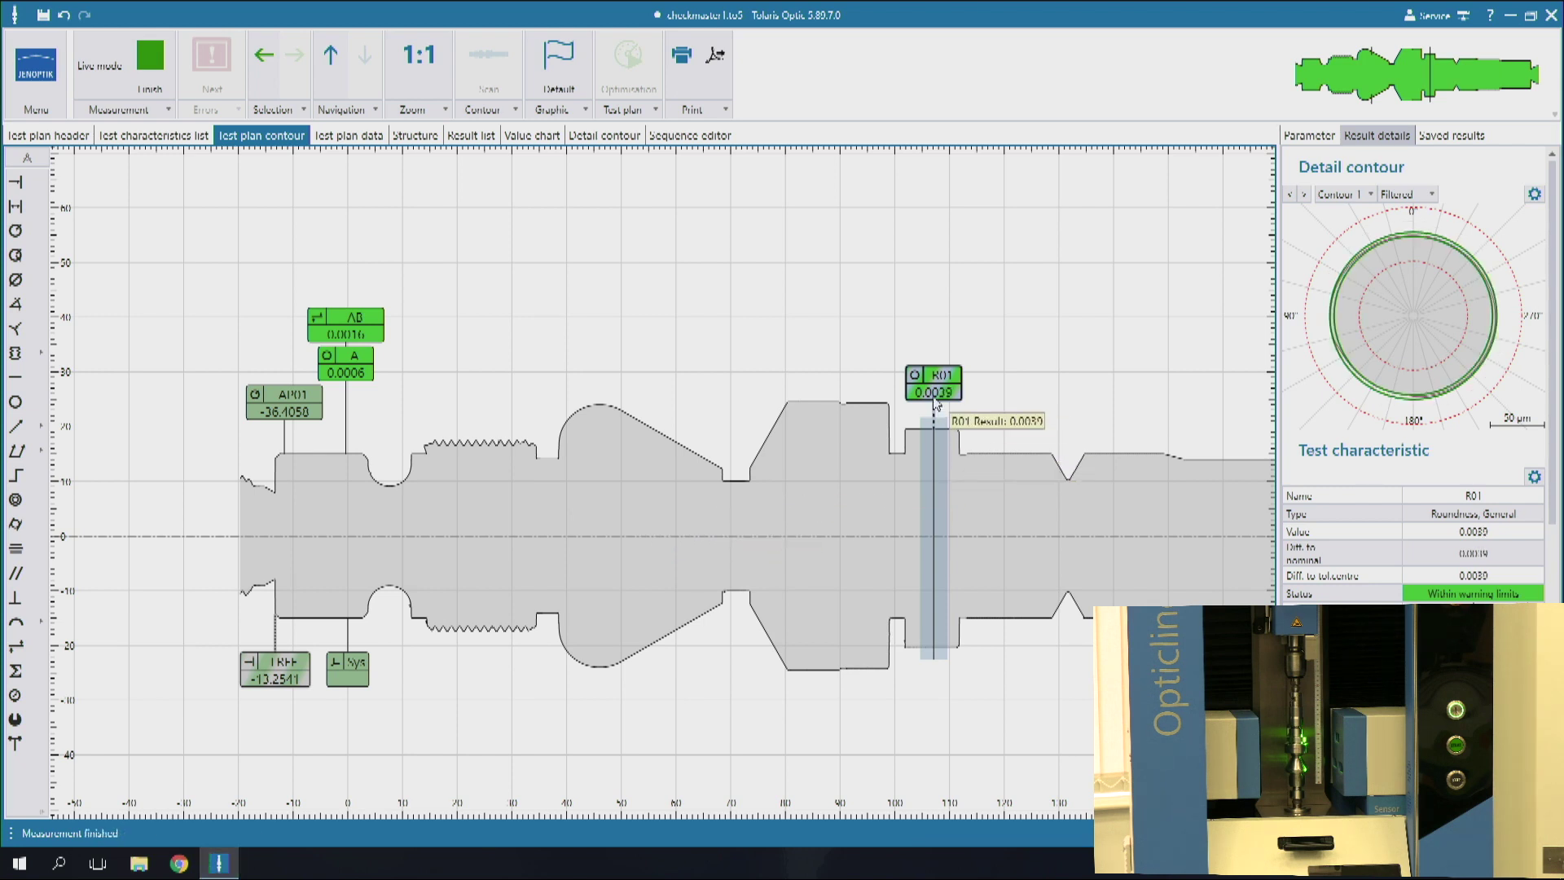
{"action": "scroll", "coordinate": [934, 399], "scroll_direction": "up", "scroll_amount": 1}
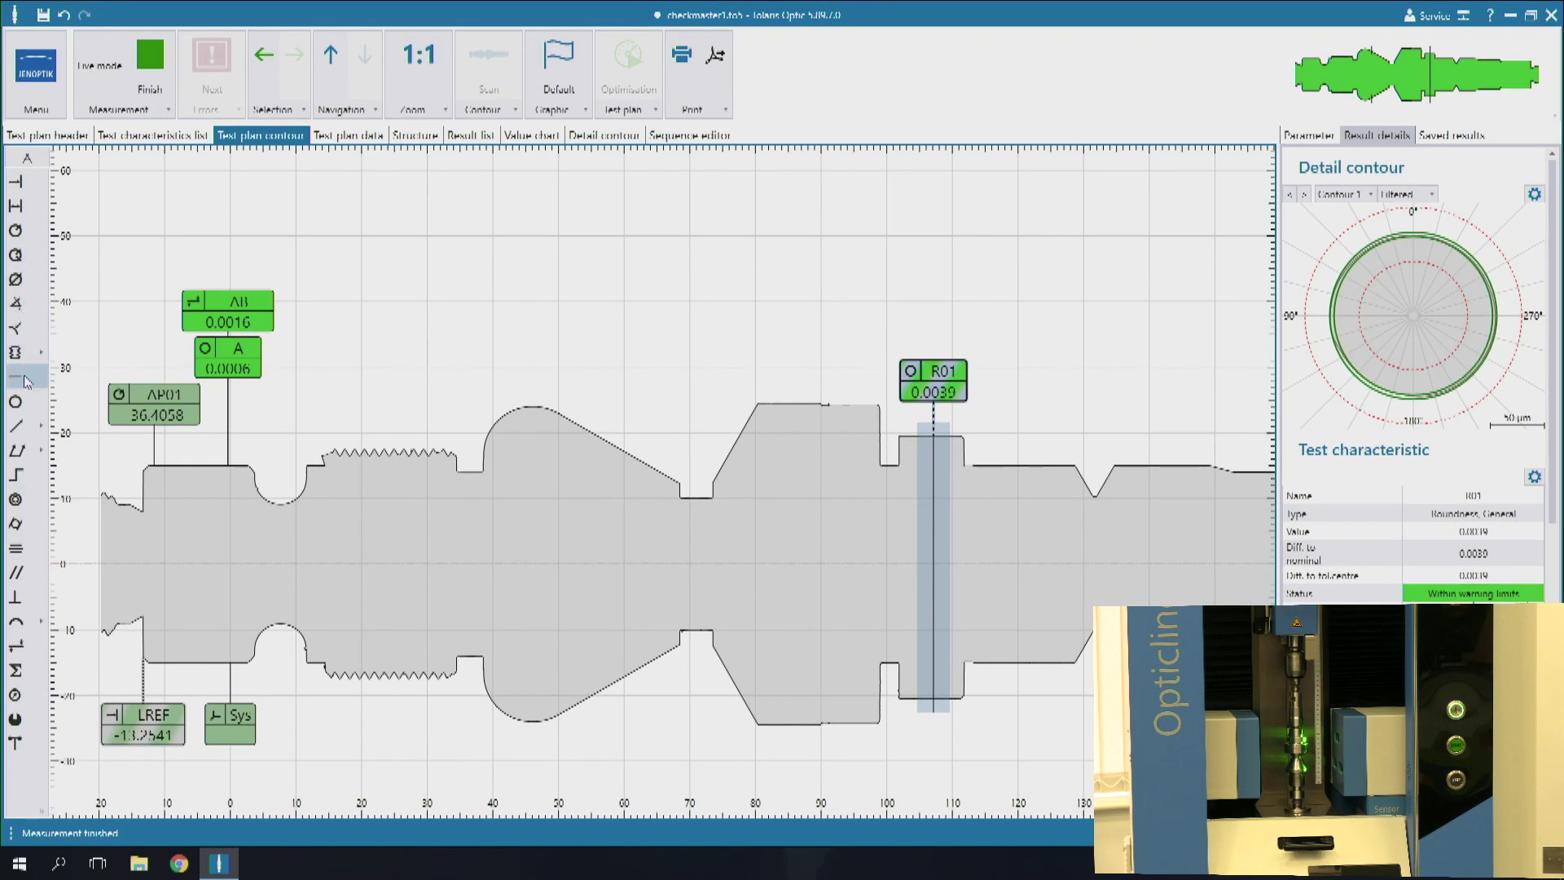
Create concentricity CO01 on the conical collar near 46 mm, referenced to part axis AB
{"action": "left_click", "coordinate": [16, 504]}
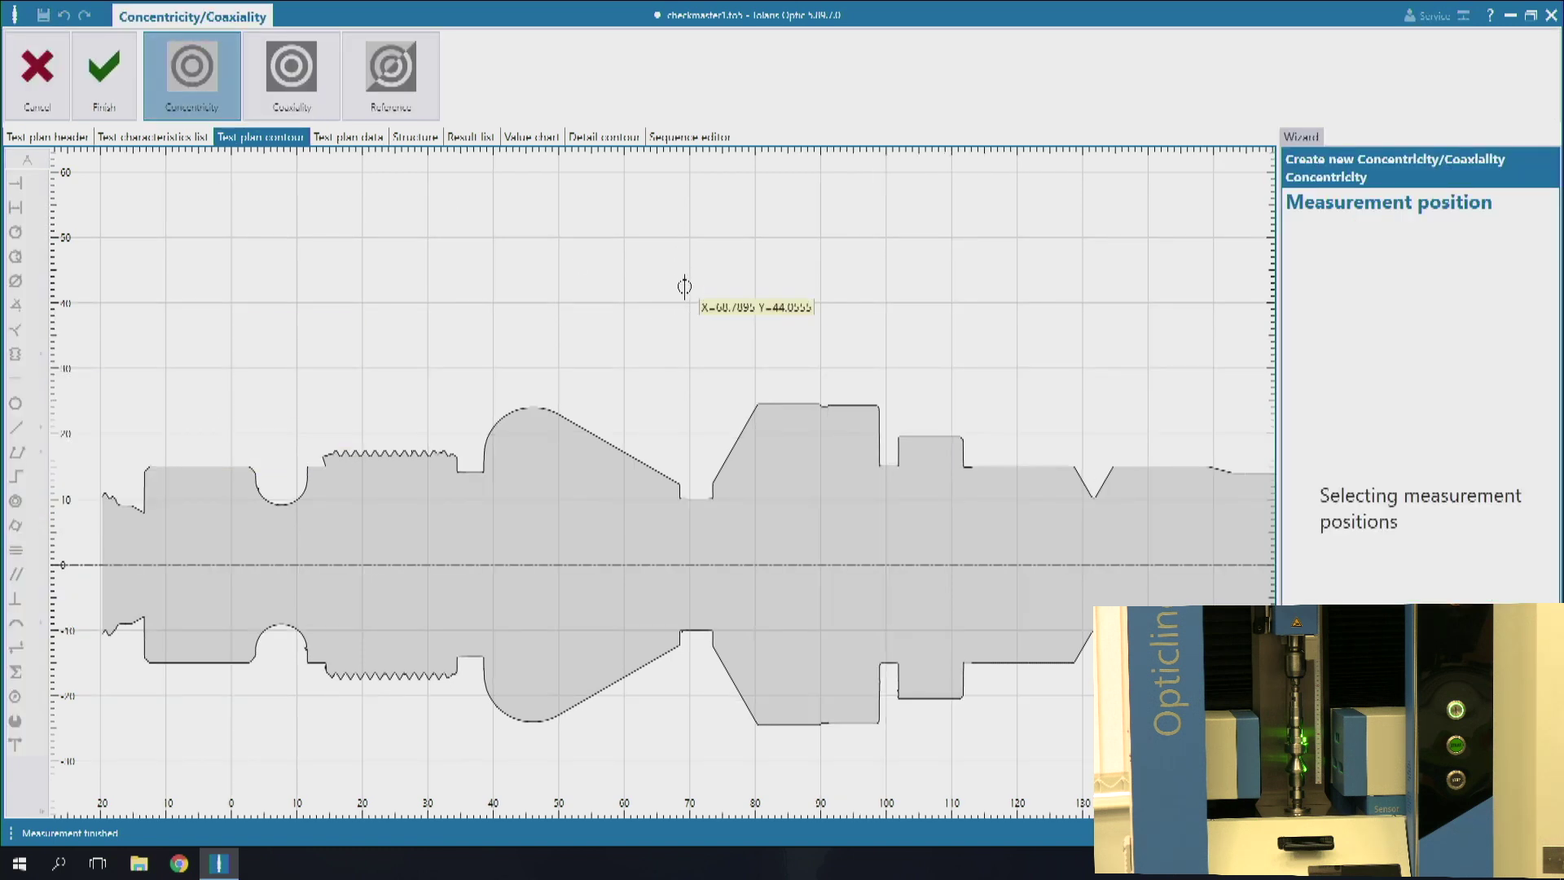
{"action": "left_click", "coordinate": [536, 405]}
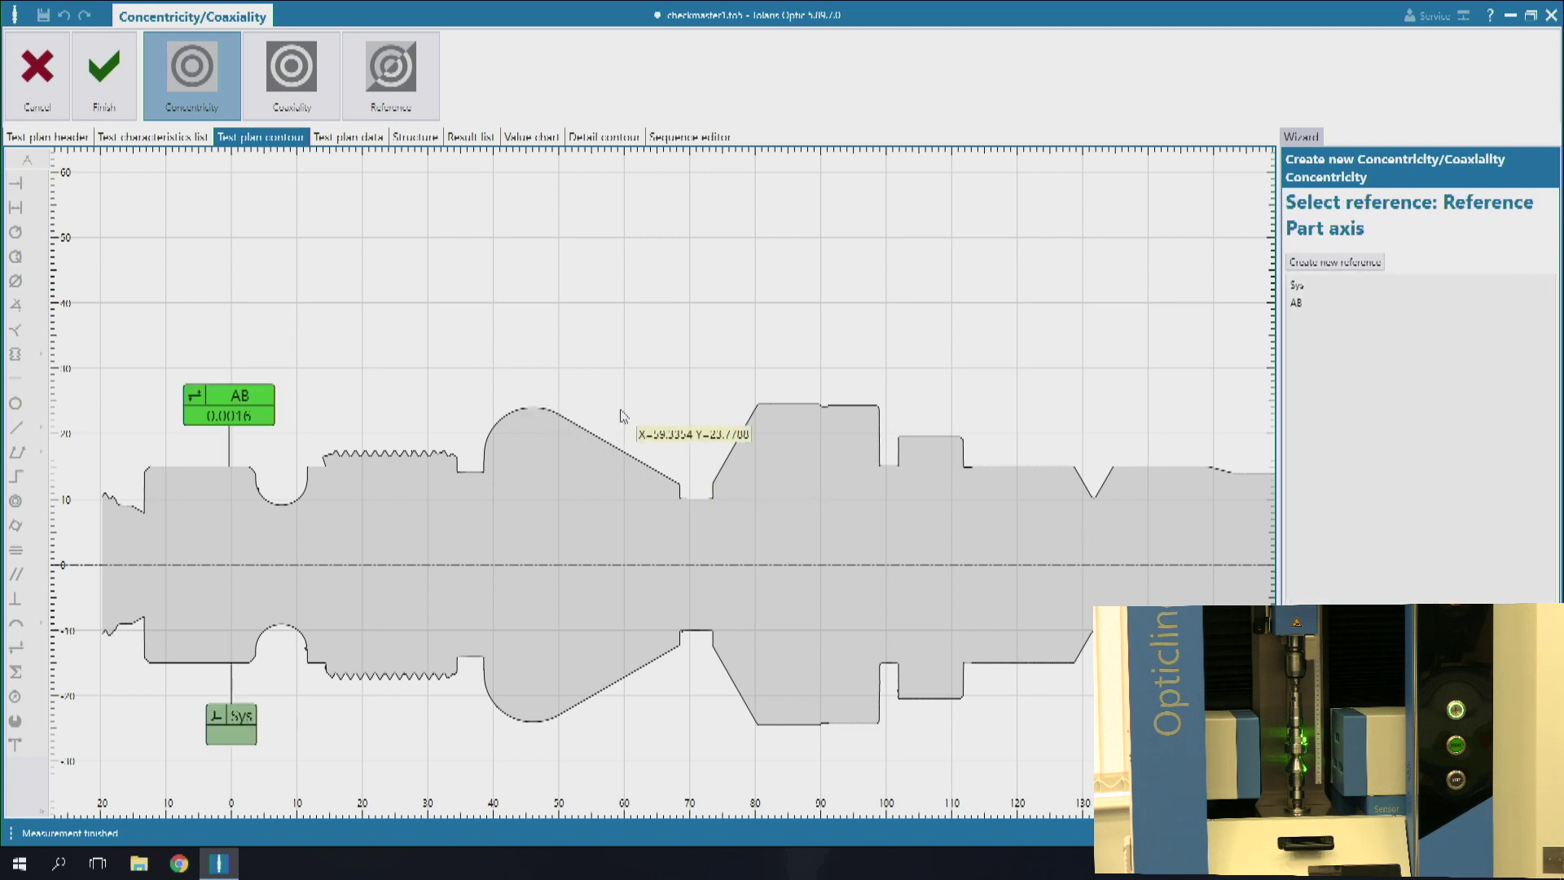
{"action": "left_click", "coordinate": [1319, 305]}
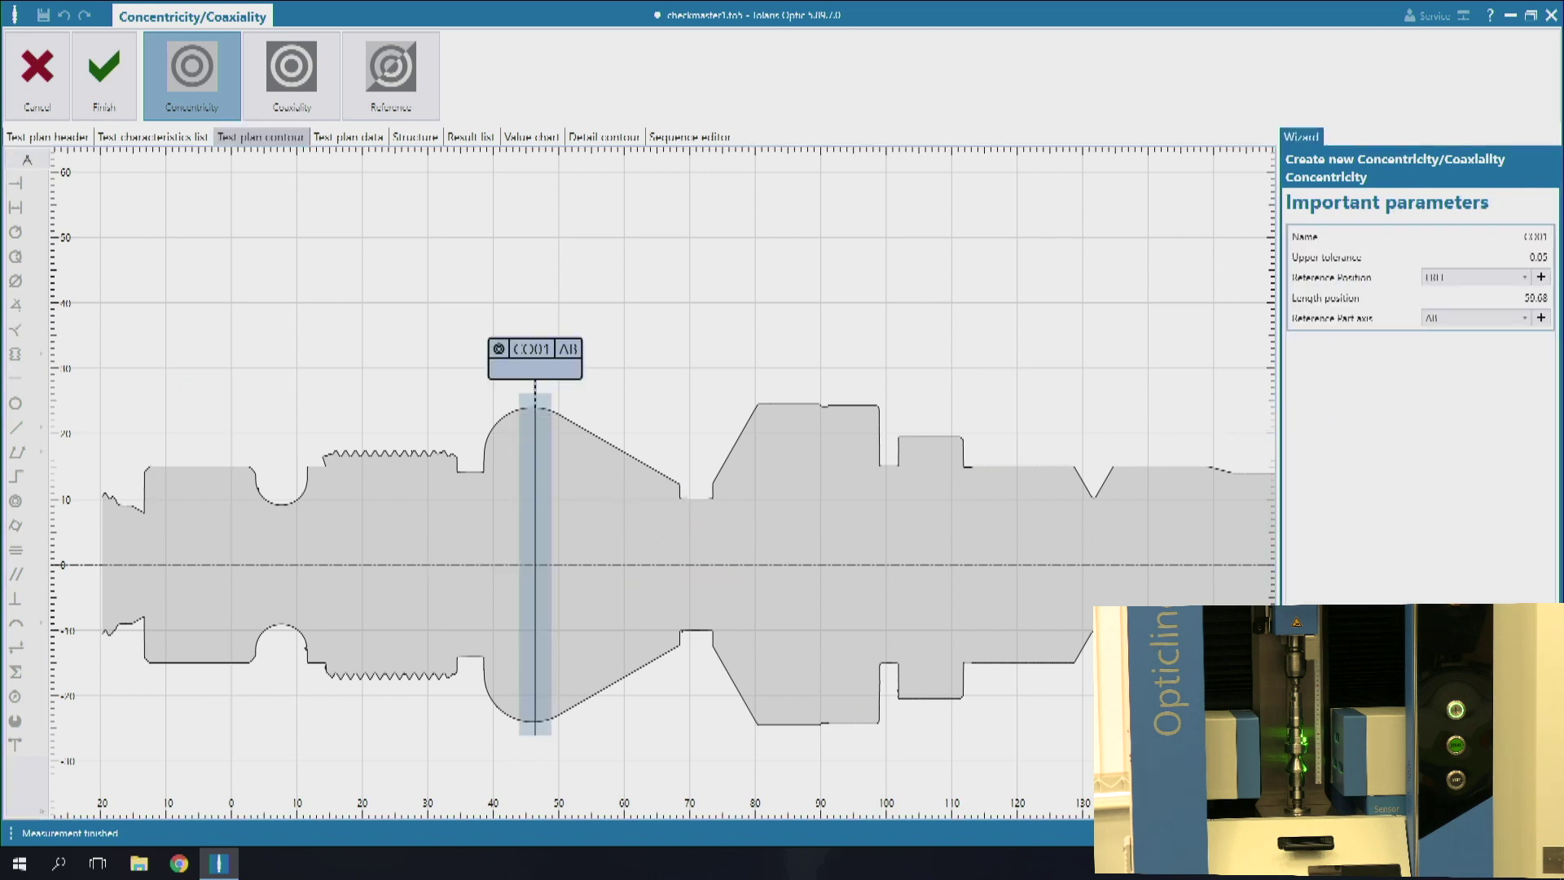
{"action": "key", "text": "Return"}
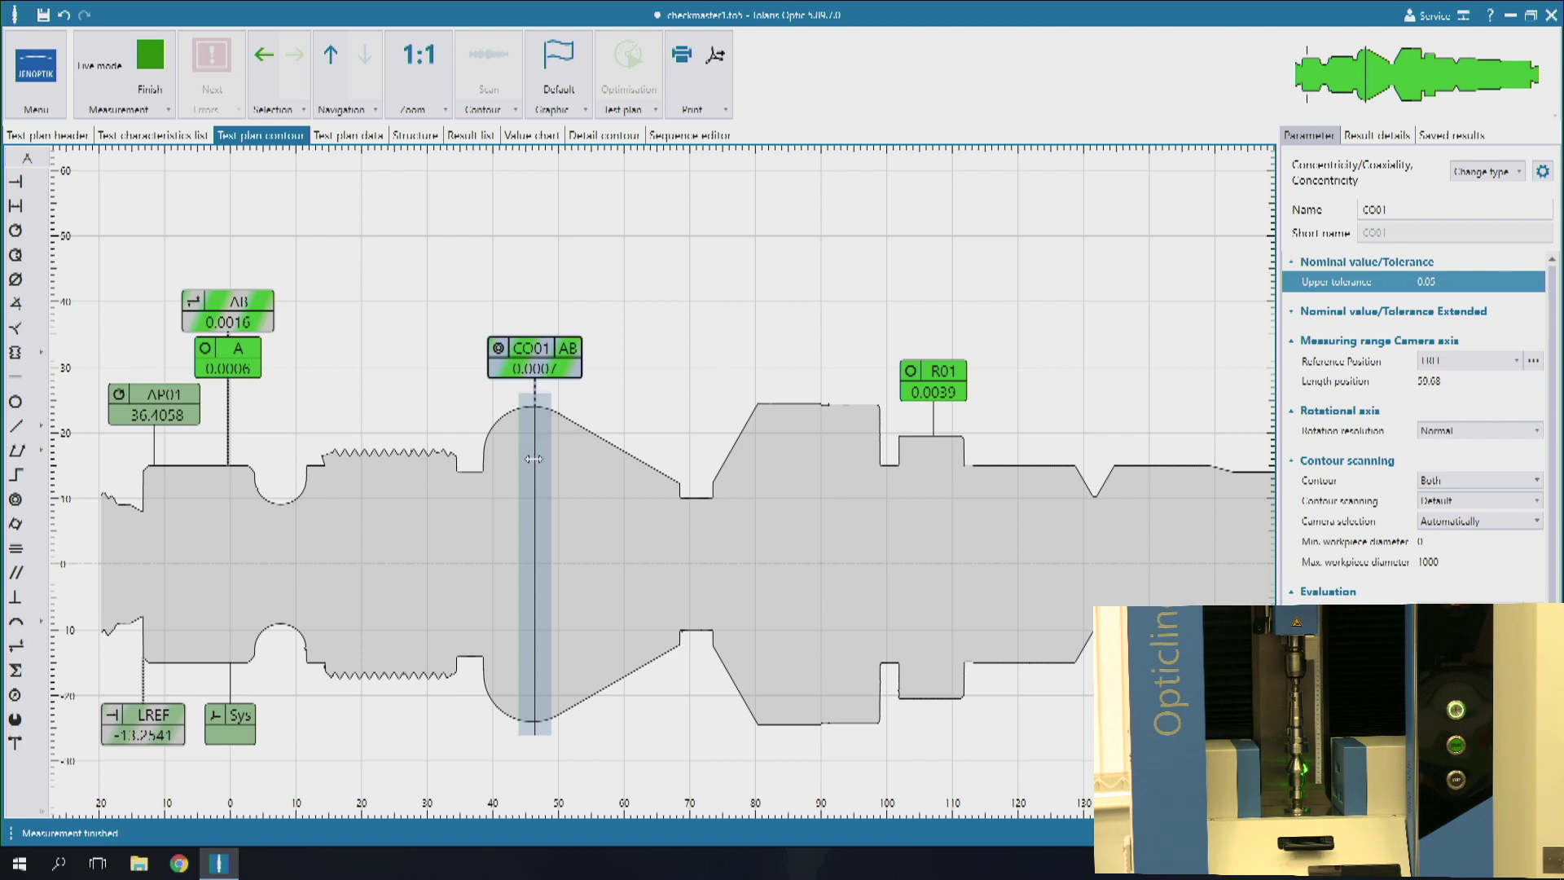
Show CO01's result details and move it to the shoulder beside R01, now outside tolerance
{"action": "left_click", "coordinate": [551, 357]}
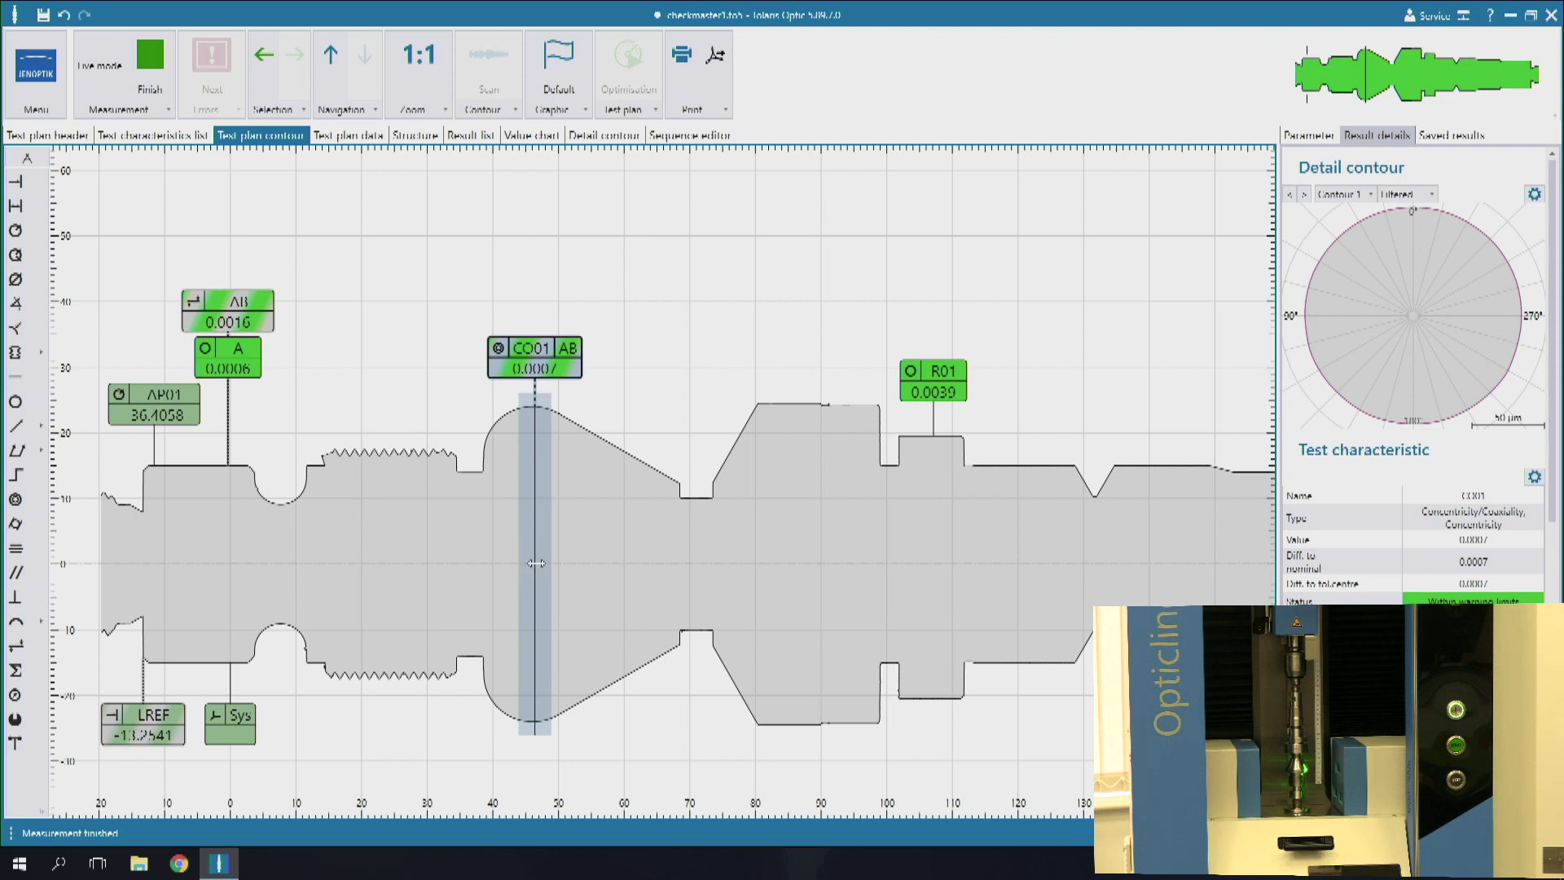
{"action": "mouse_move", "coordinate": [535, 557]}
{"action": "left_mouse_down"}
{"action": "mouse_move", "coordinate": [975, 550]}
{"action": "mouse_move", "coordinate": [930, 537]}
{"action": "left_mouse_up"}
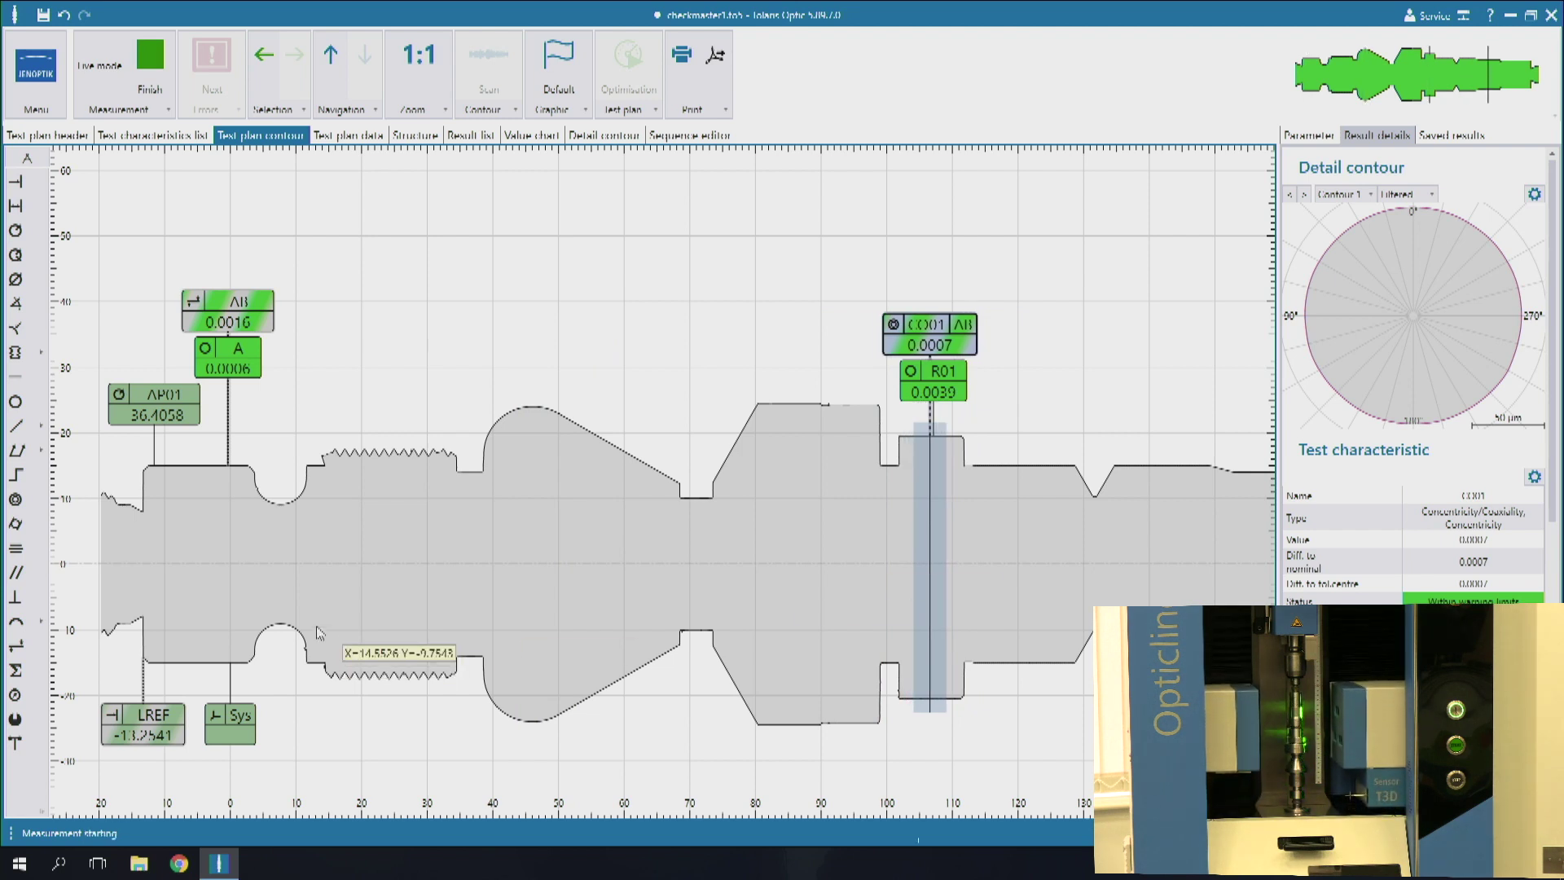
{"action": "mouse_move", "coordinate": [904, 355]}
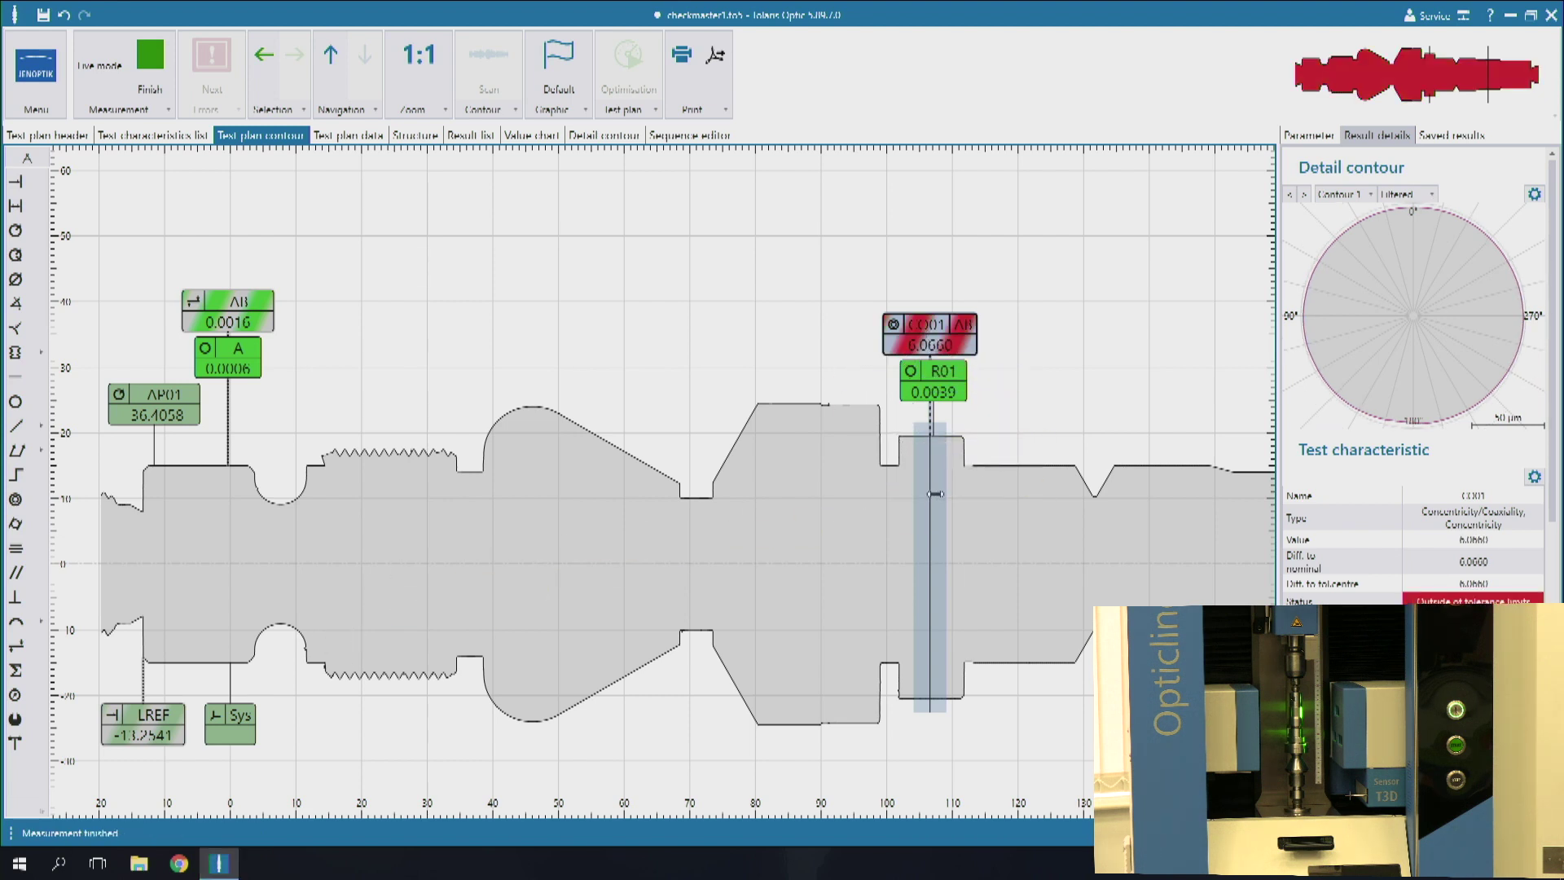
Add radial run-out RO01 near 82 mm referenced to axis AB, reading 0.0014
{"action": "left_click", "coordinate": [38, 430]}
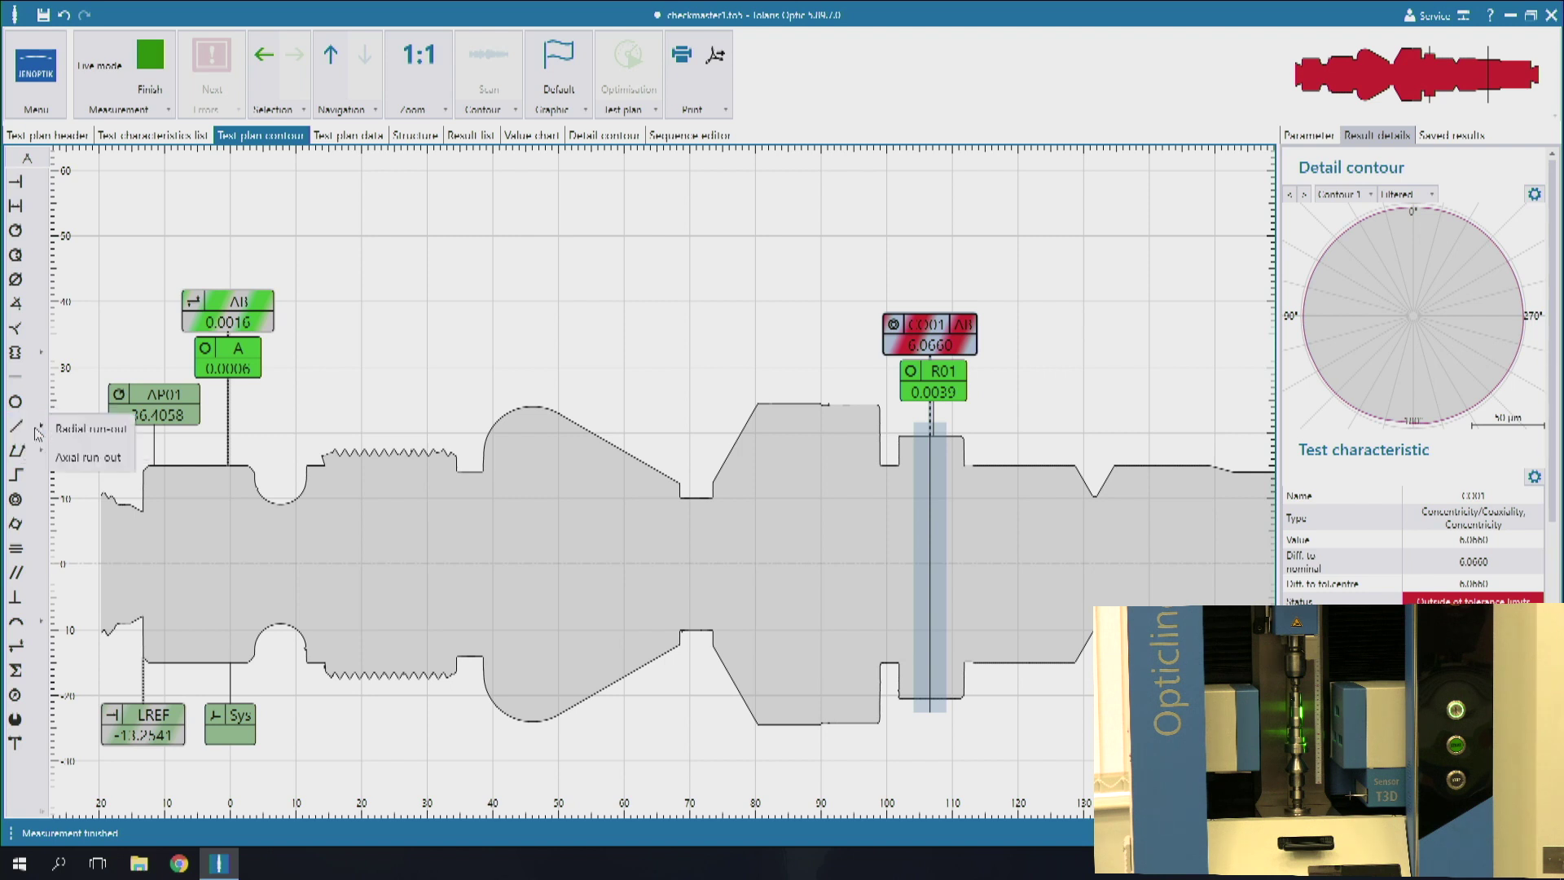
{"action": "left_click", "coordinate": [106, 431]}
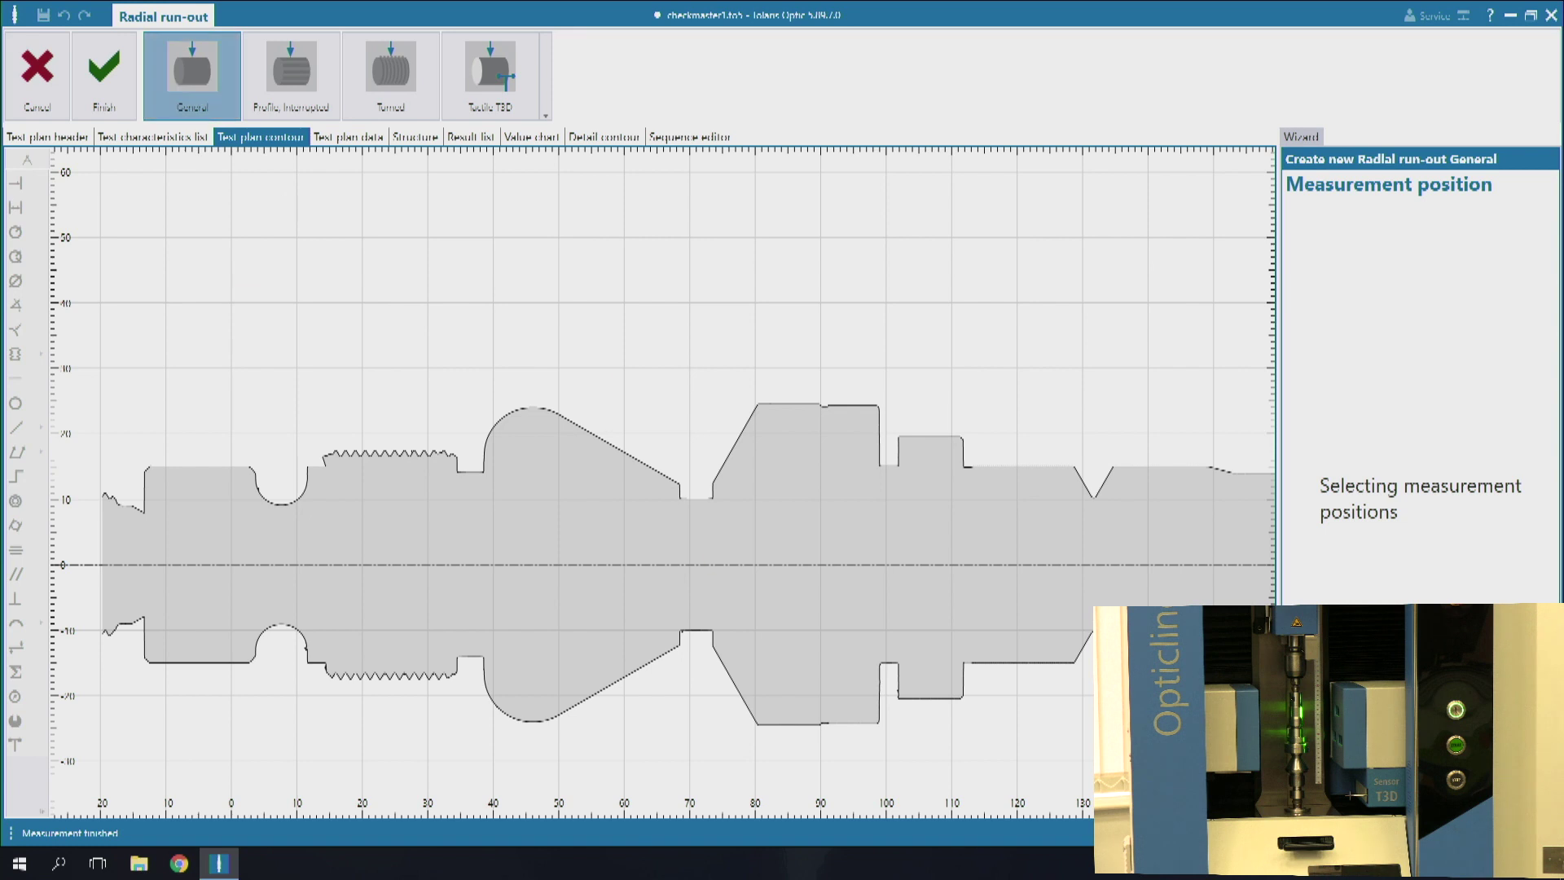
{"action": "left_click", "coordinate": [774, 416]}
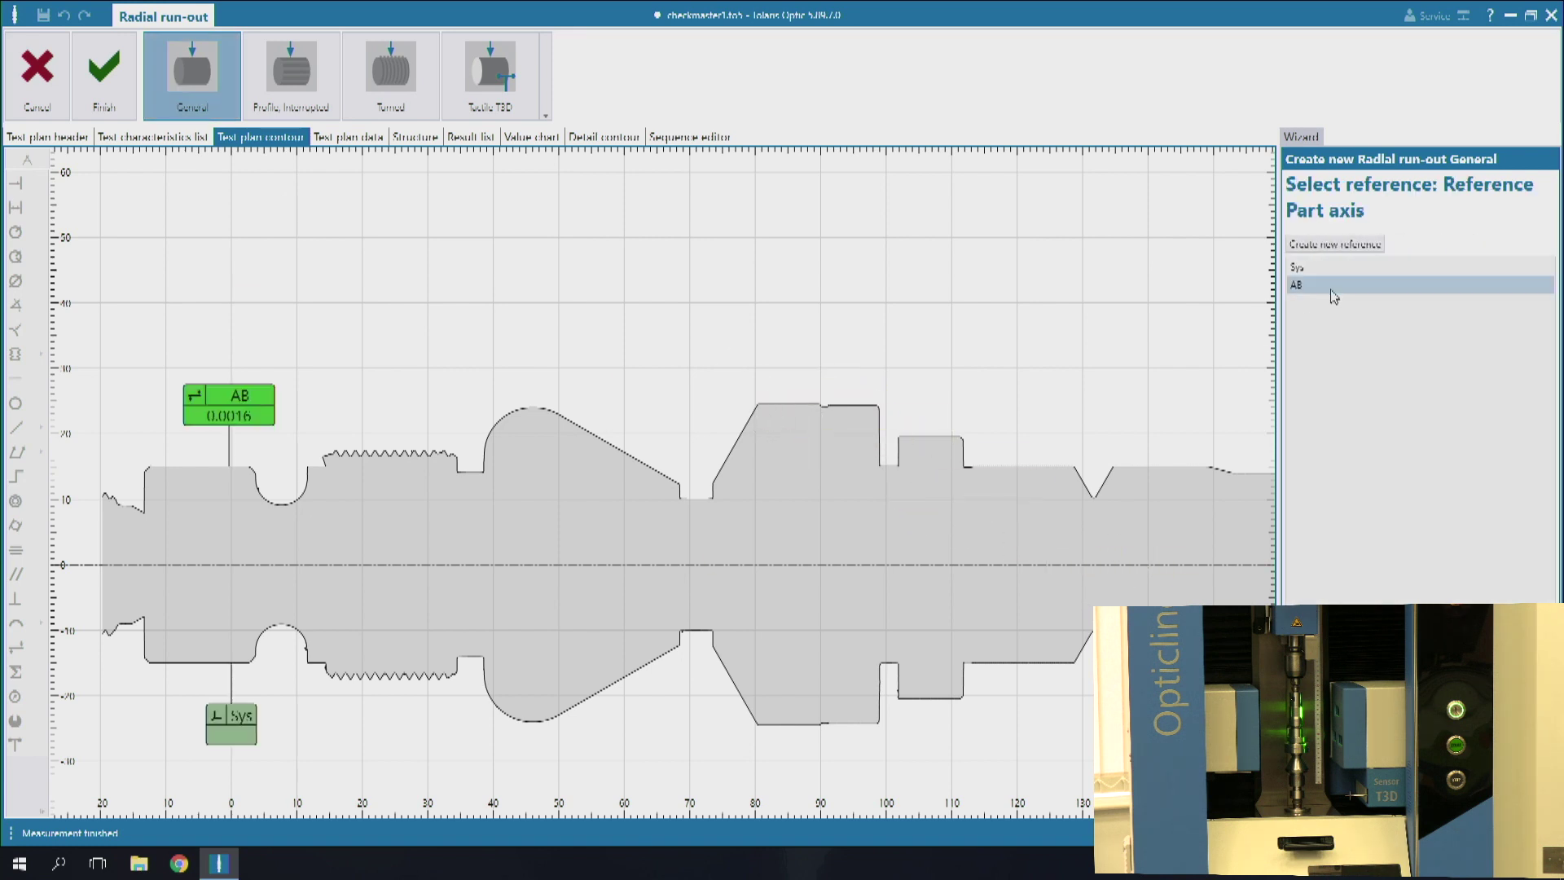
{"action": "left_click", "coordinate": [1334, 293]}
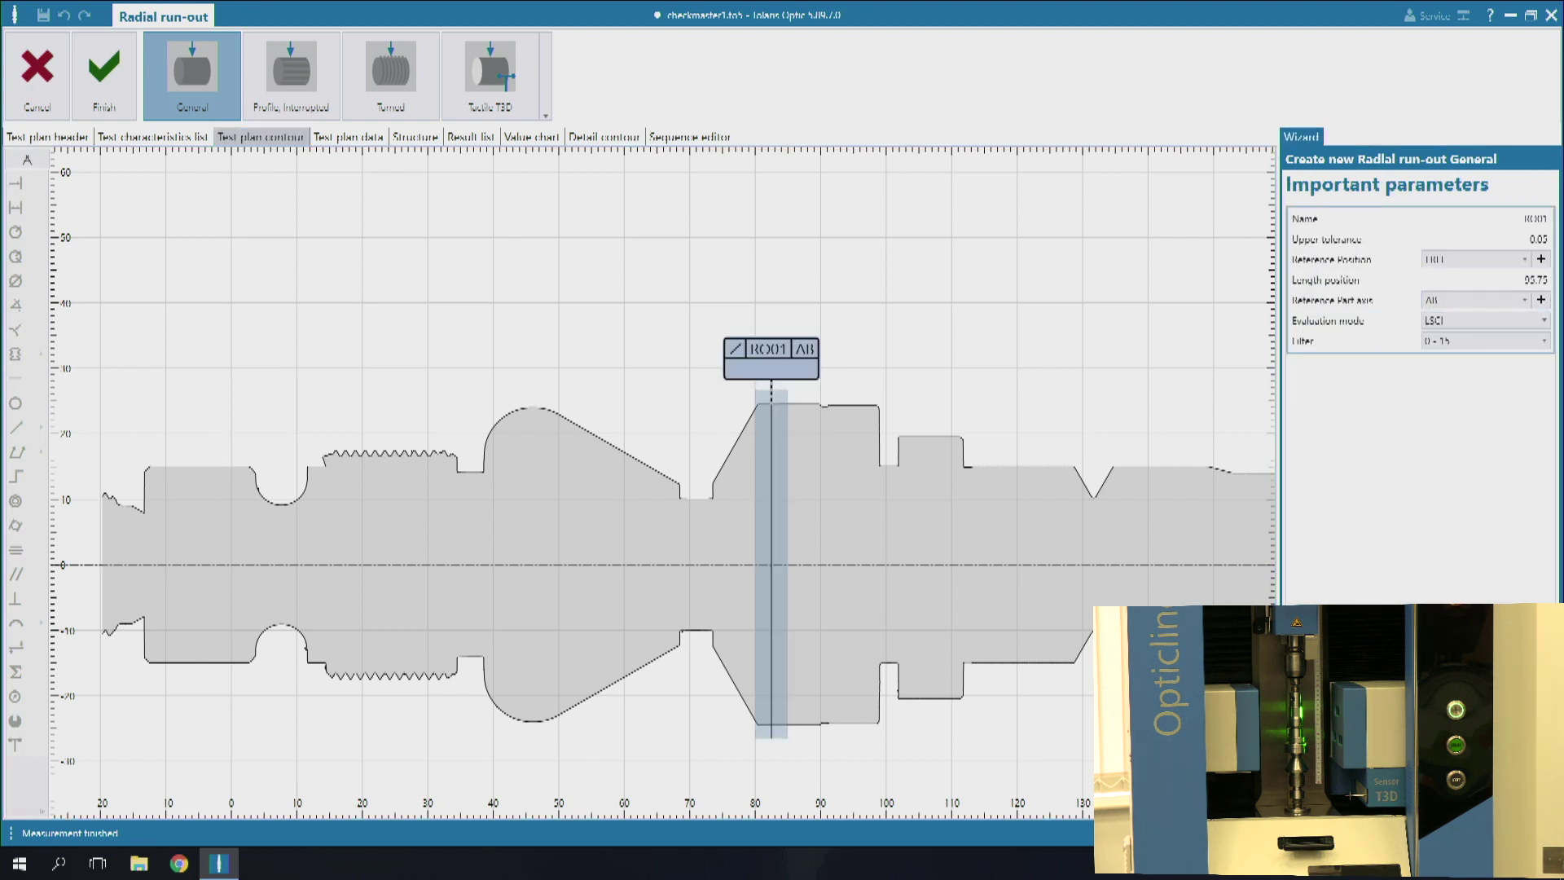
{"action": "key", "text": "Return"}
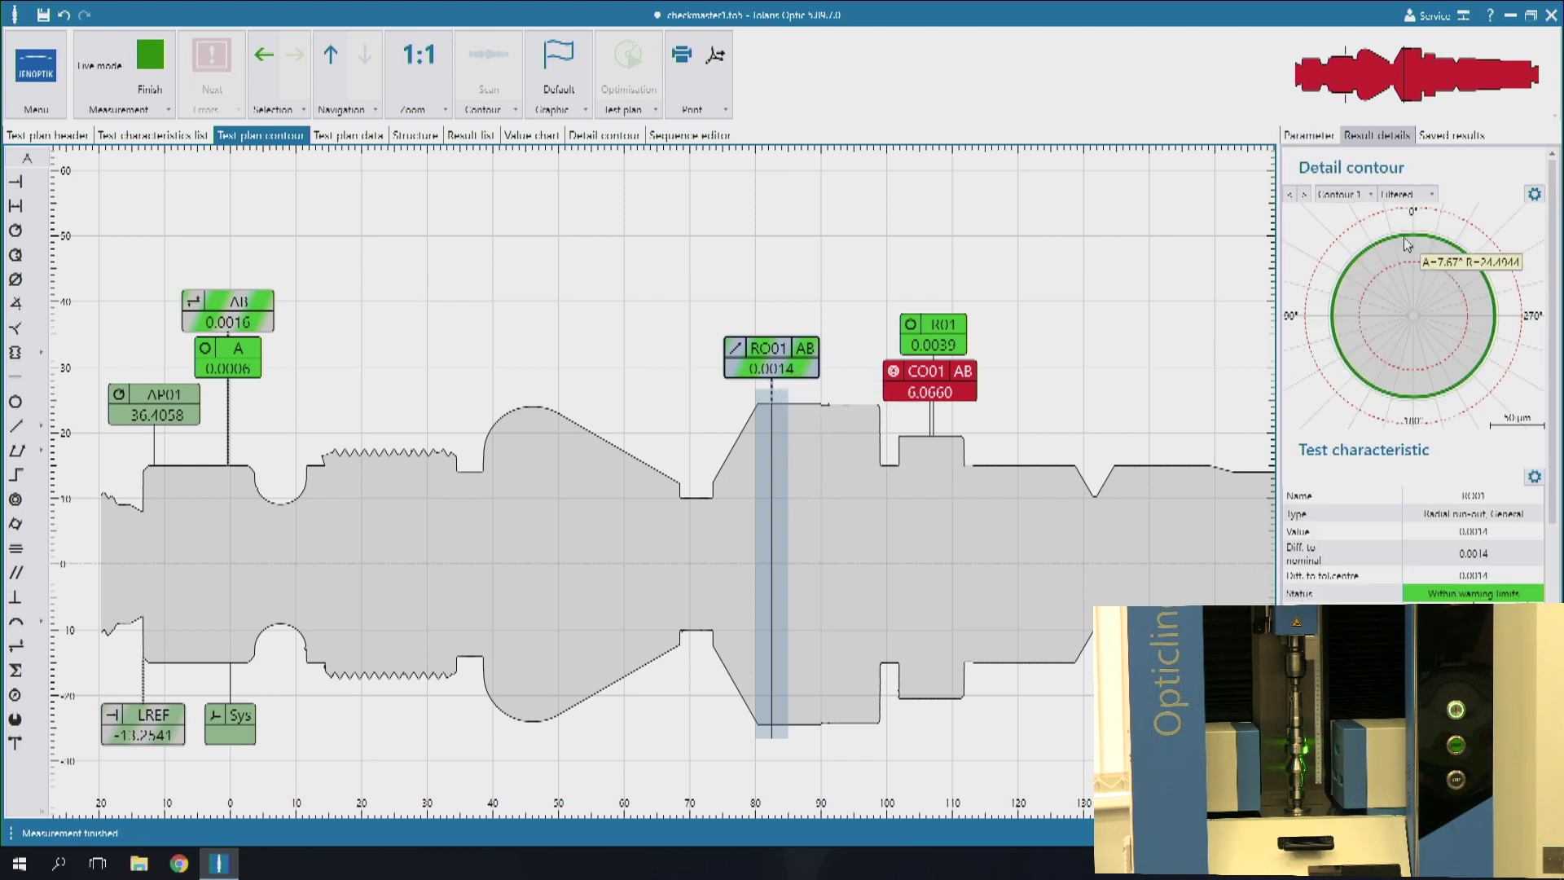
Scale RO01's detail contour to the core section value range, then return to the test plan contour
{"action": "left_click", "coordinate": [604, 135]}
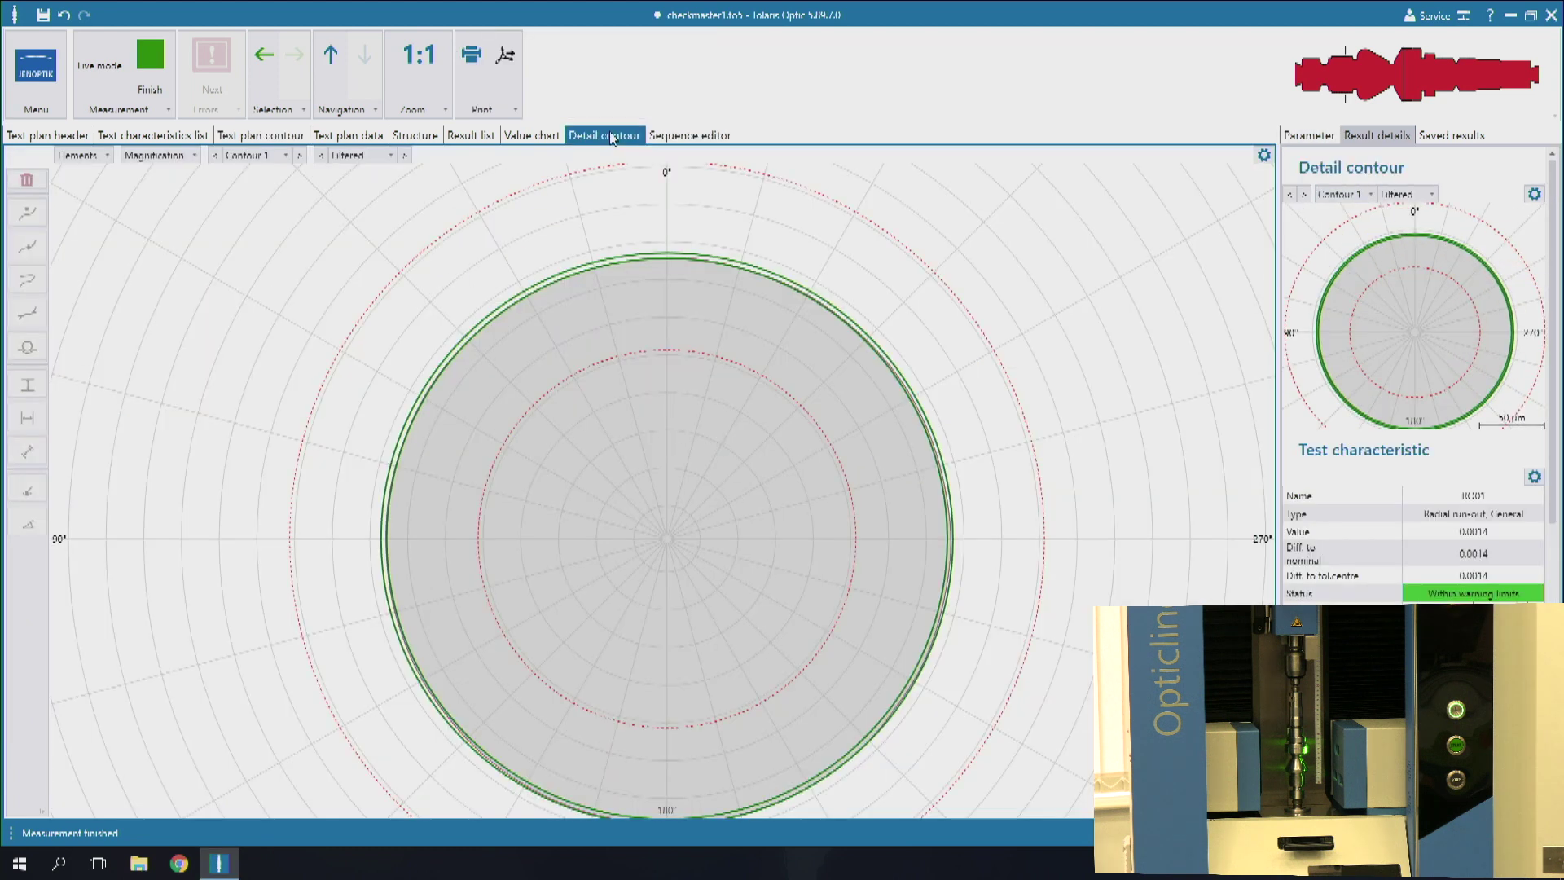
{"action": "left_click", "coordinate": [196, 157]}
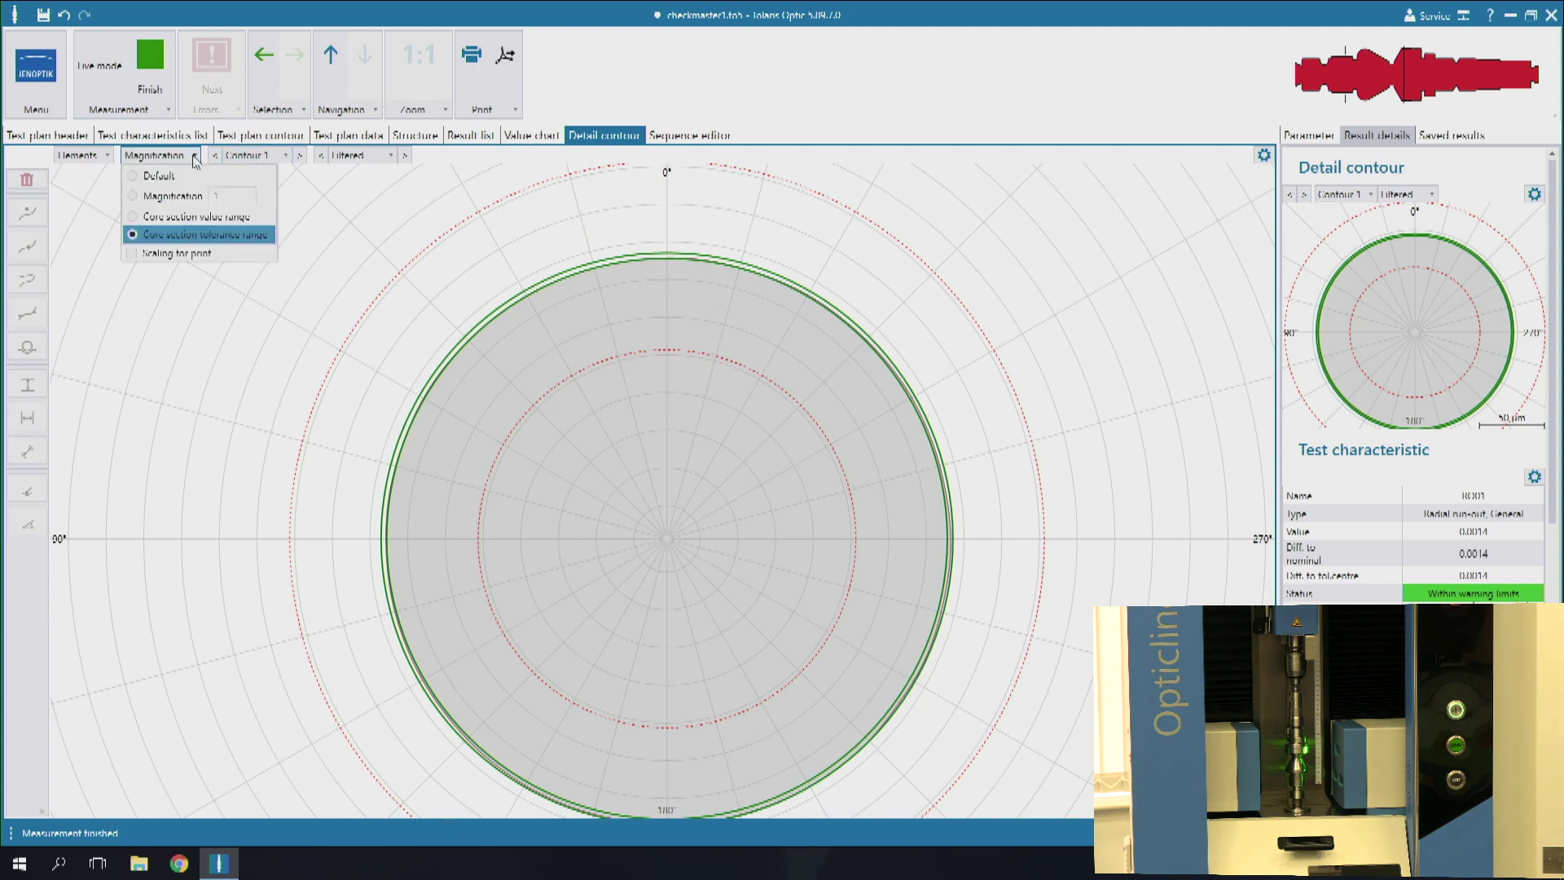
{"action": "left_click", "coordinate": [176, 218]}
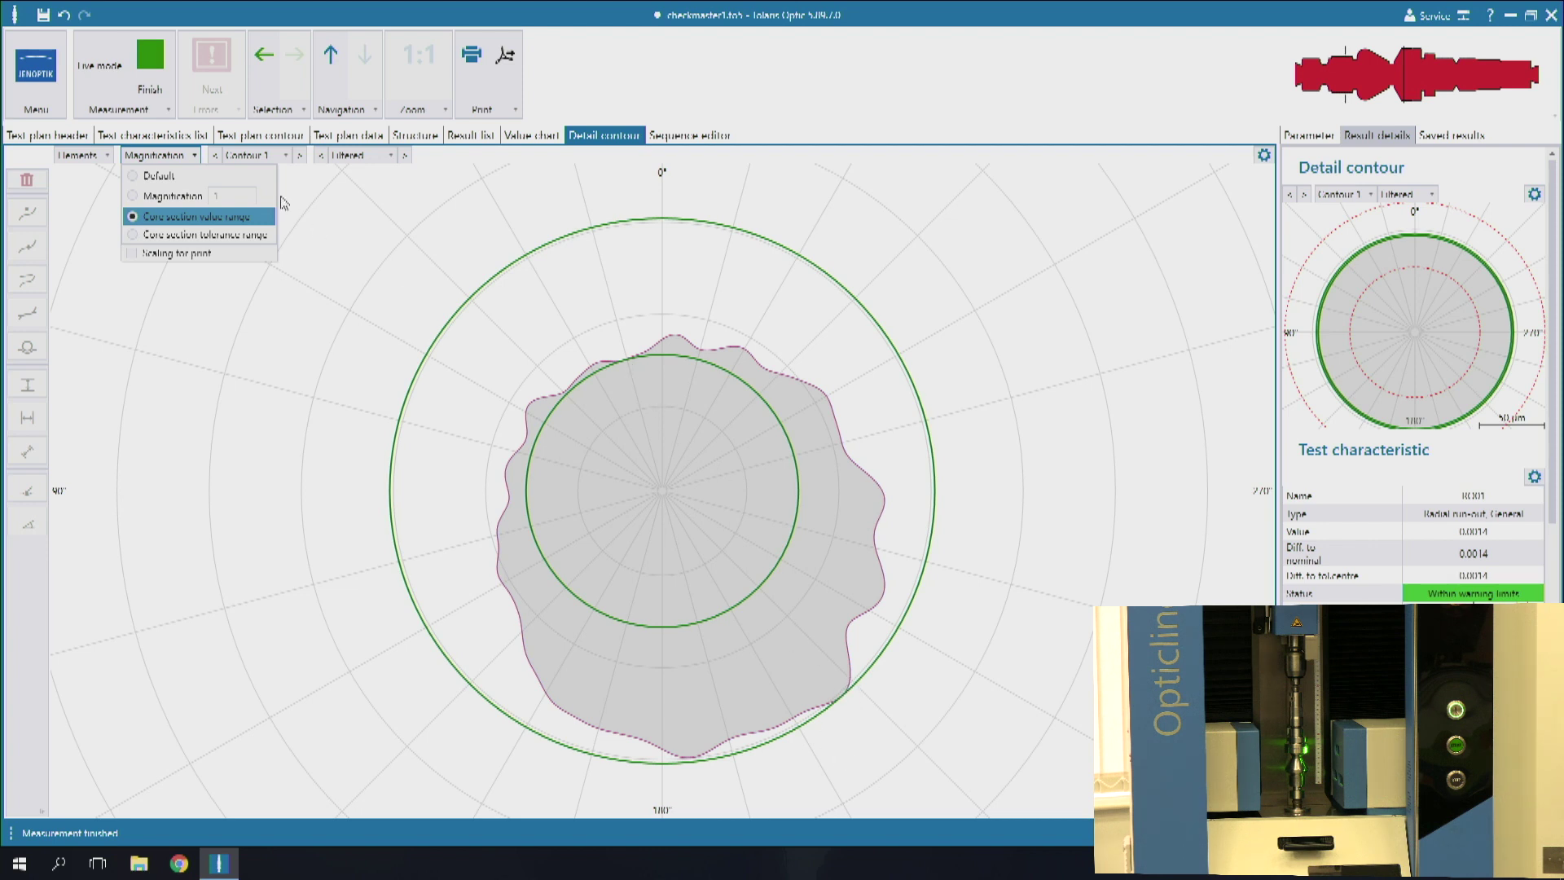
{"action": "left_click", "coordinate": [269, 135]}
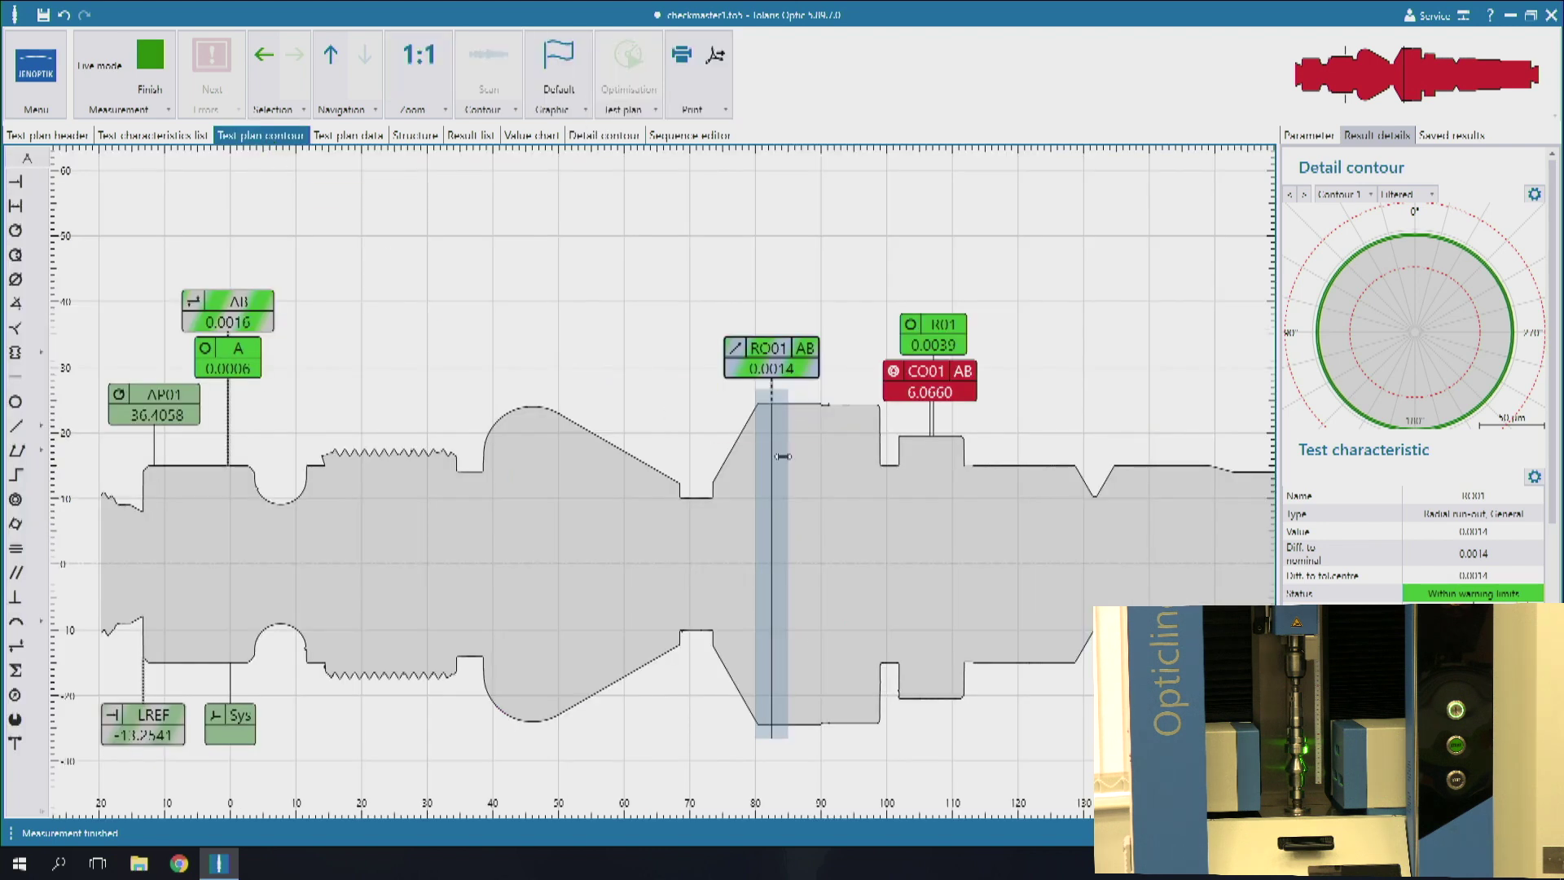
Move RO01 beside R01, review its detail contour, and open the new flanged-shaft test plan
{"action": "left_click_drag", "start_coordinate": [770, 467], "coordinate": [937, 472]}
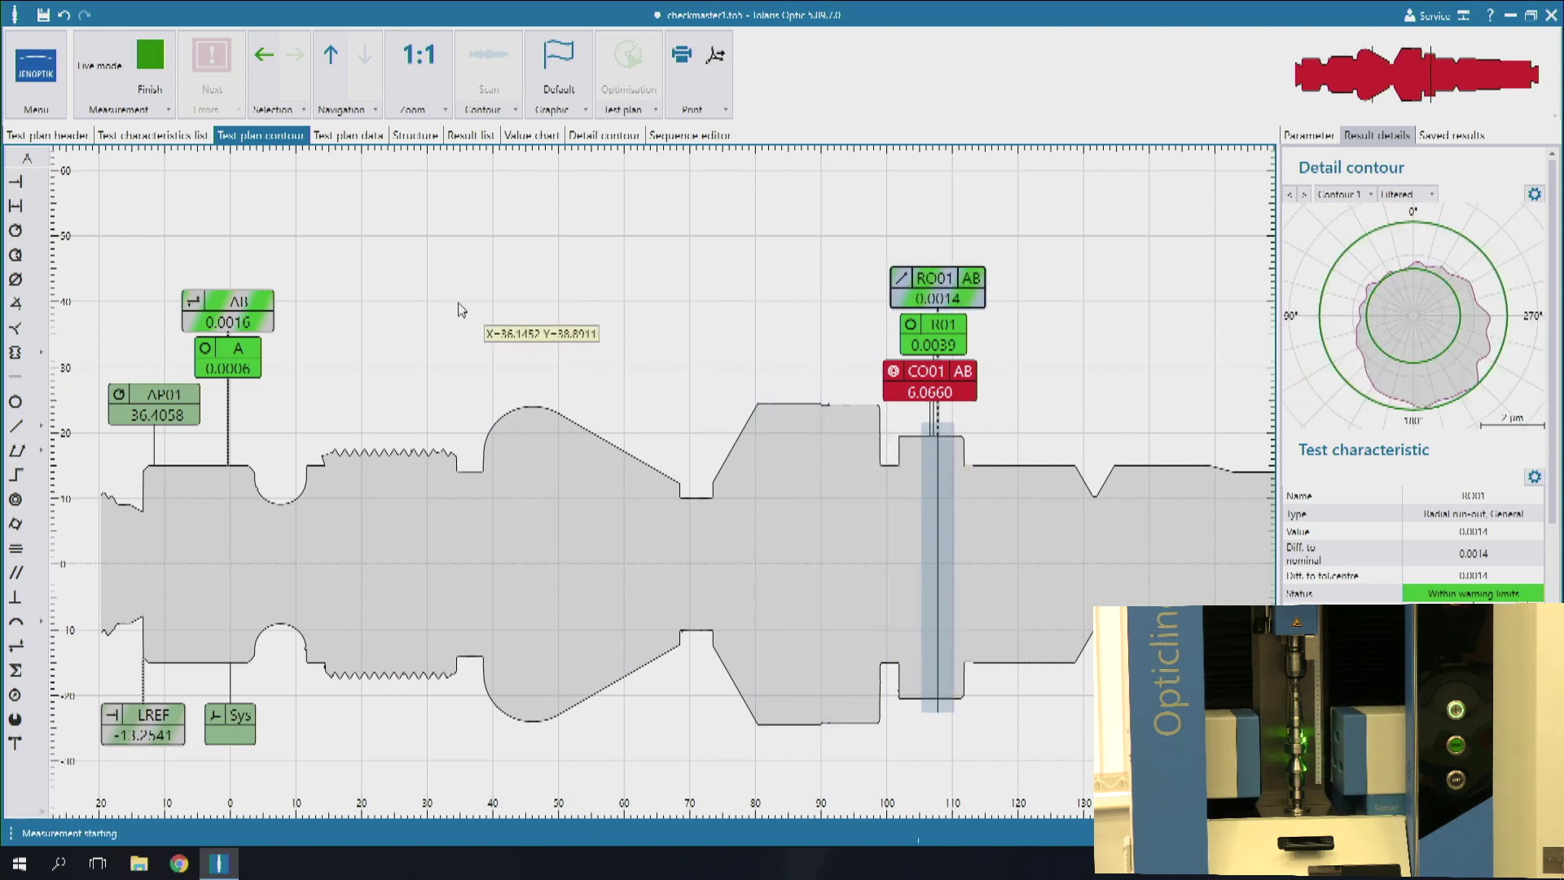
{"action": "left_click", "coordinate": [613, 142]}
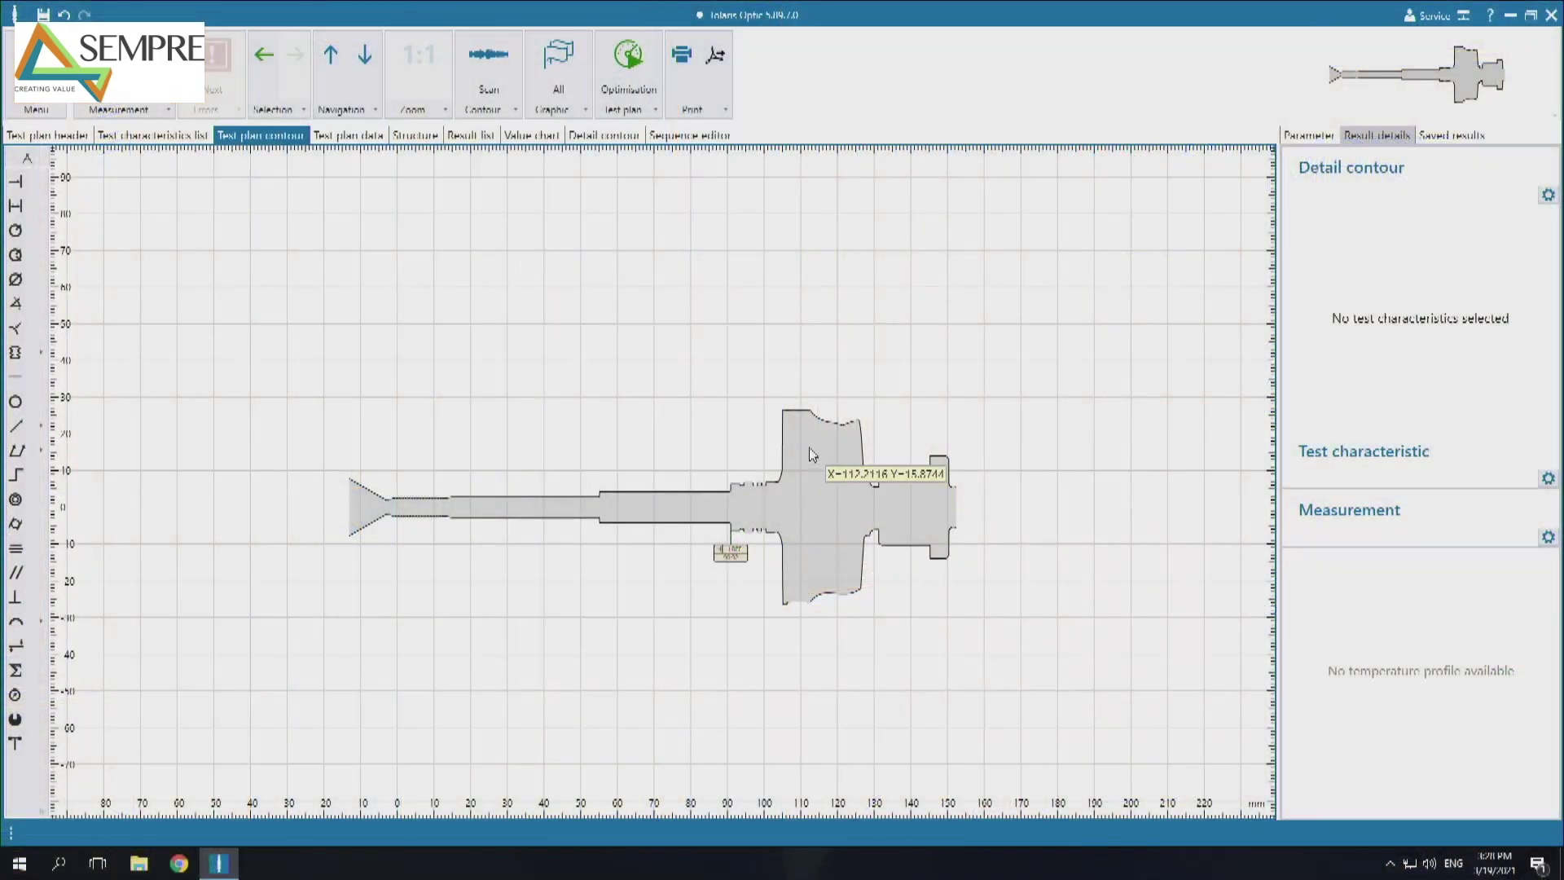
{"action": "scroll", "coordinate": [809, 447], "scroll_direction": "up", "scroll_amount": 2}
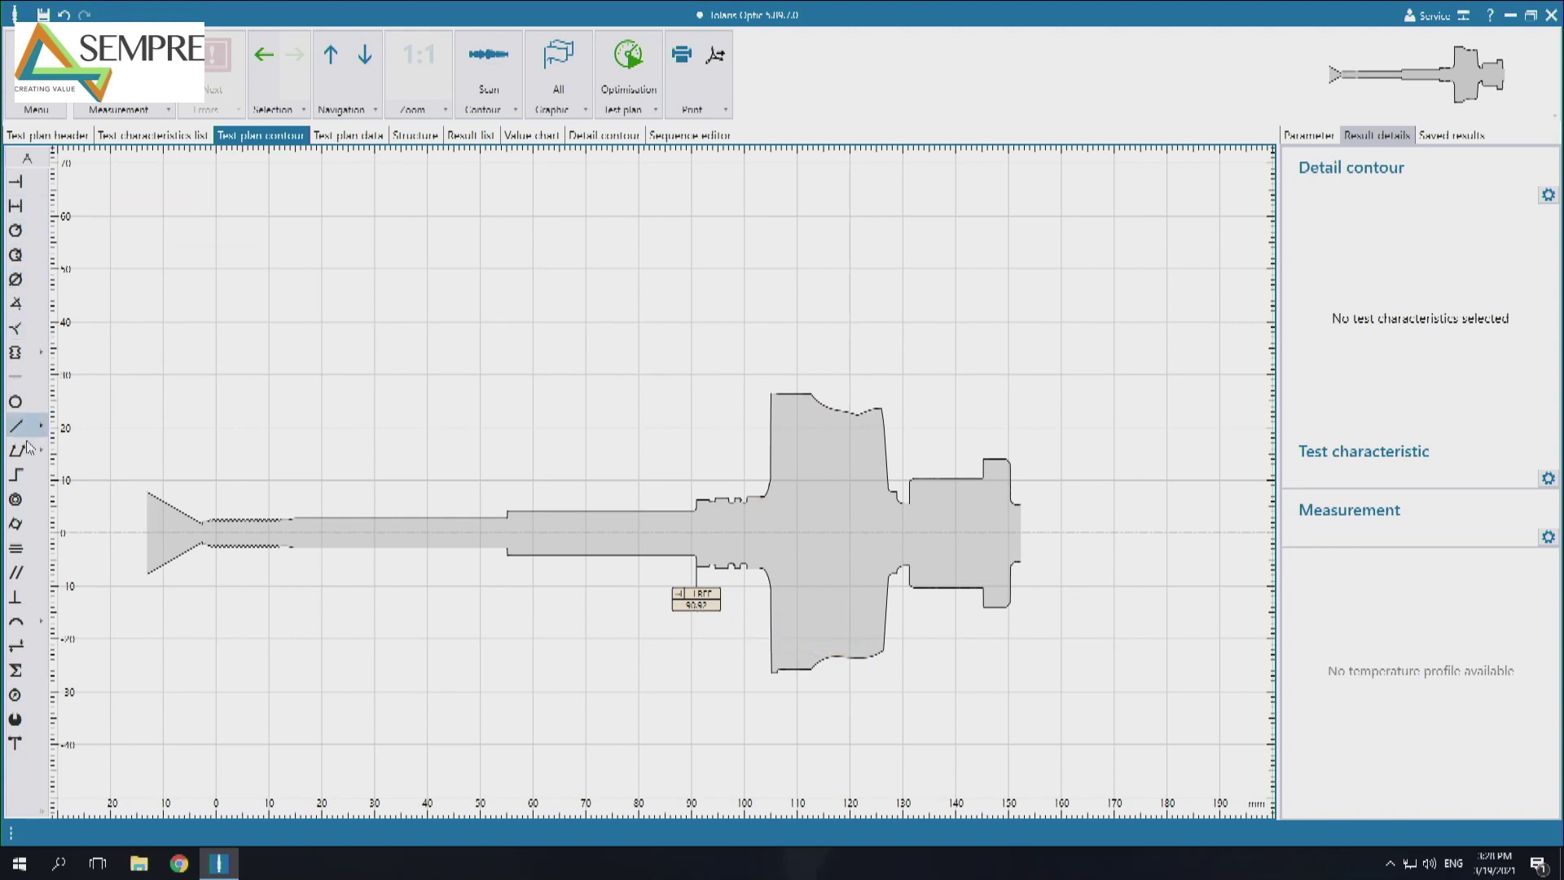
{"action": "left_click", "coordinate": [15, 474]}
Create general diameter D01 (nominal 52.14) with its measuring range across the flange
{"action": "left_click", "coordinate": [28, 287]}
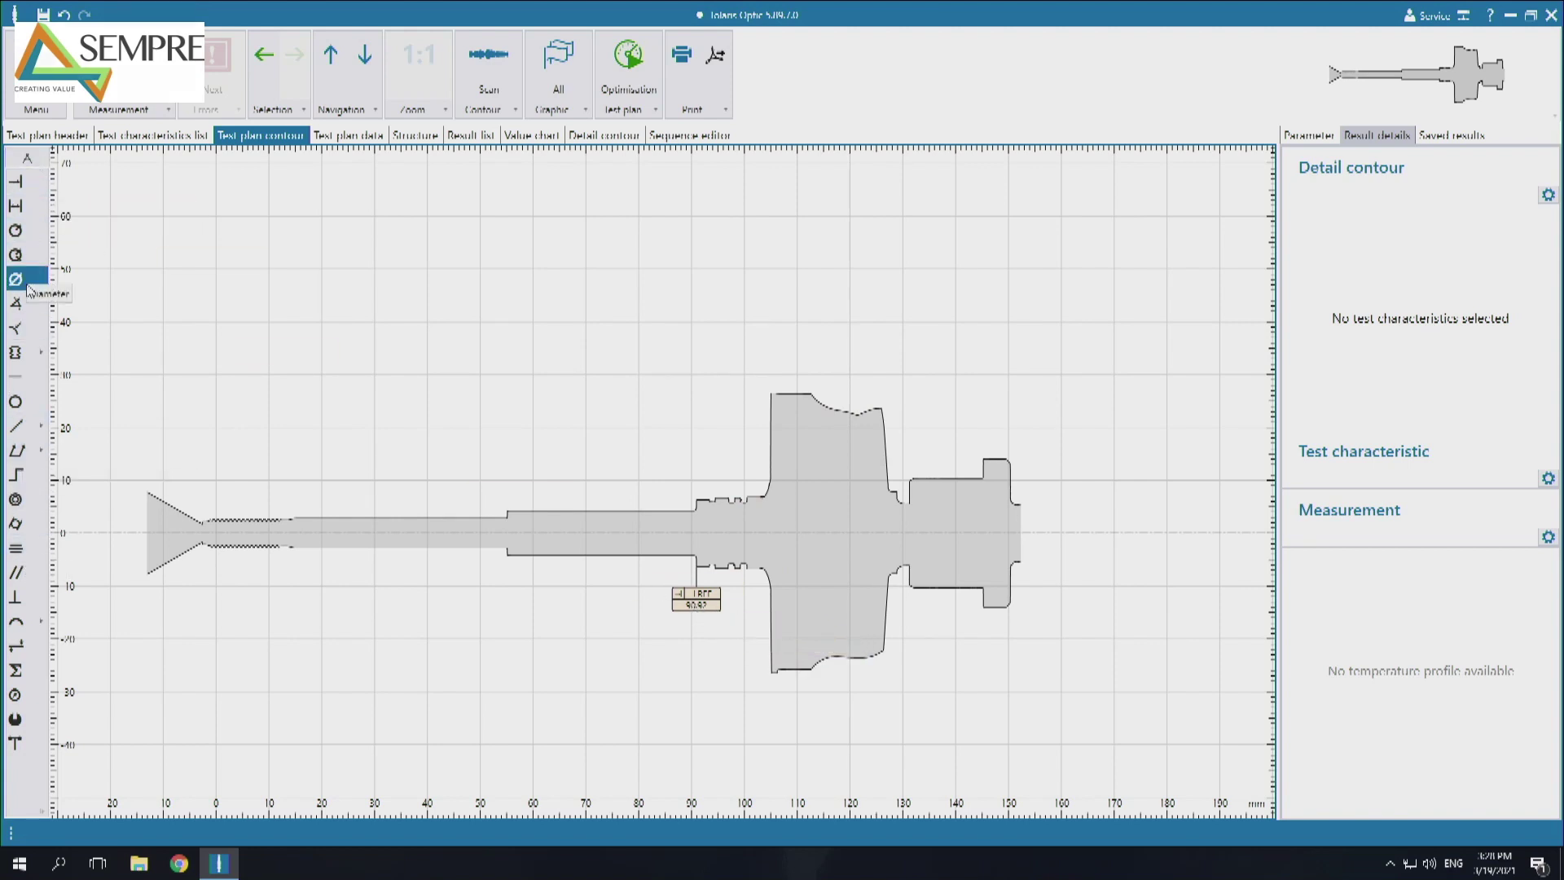
{"action": "left_click", "coordinate": [202, 99]}
{"action": "scroll", "coordinate": [823, 433], "scroll_direction": "up", "scroll_amount": 2}
{"action": "left_click_drag", "start_coordinate": [746, 340], "coordinate": [796, 355]}
{"action": "scroll", "coordinate": [792, 355], "scroll_direction": "down", "scroll_amount": 3}
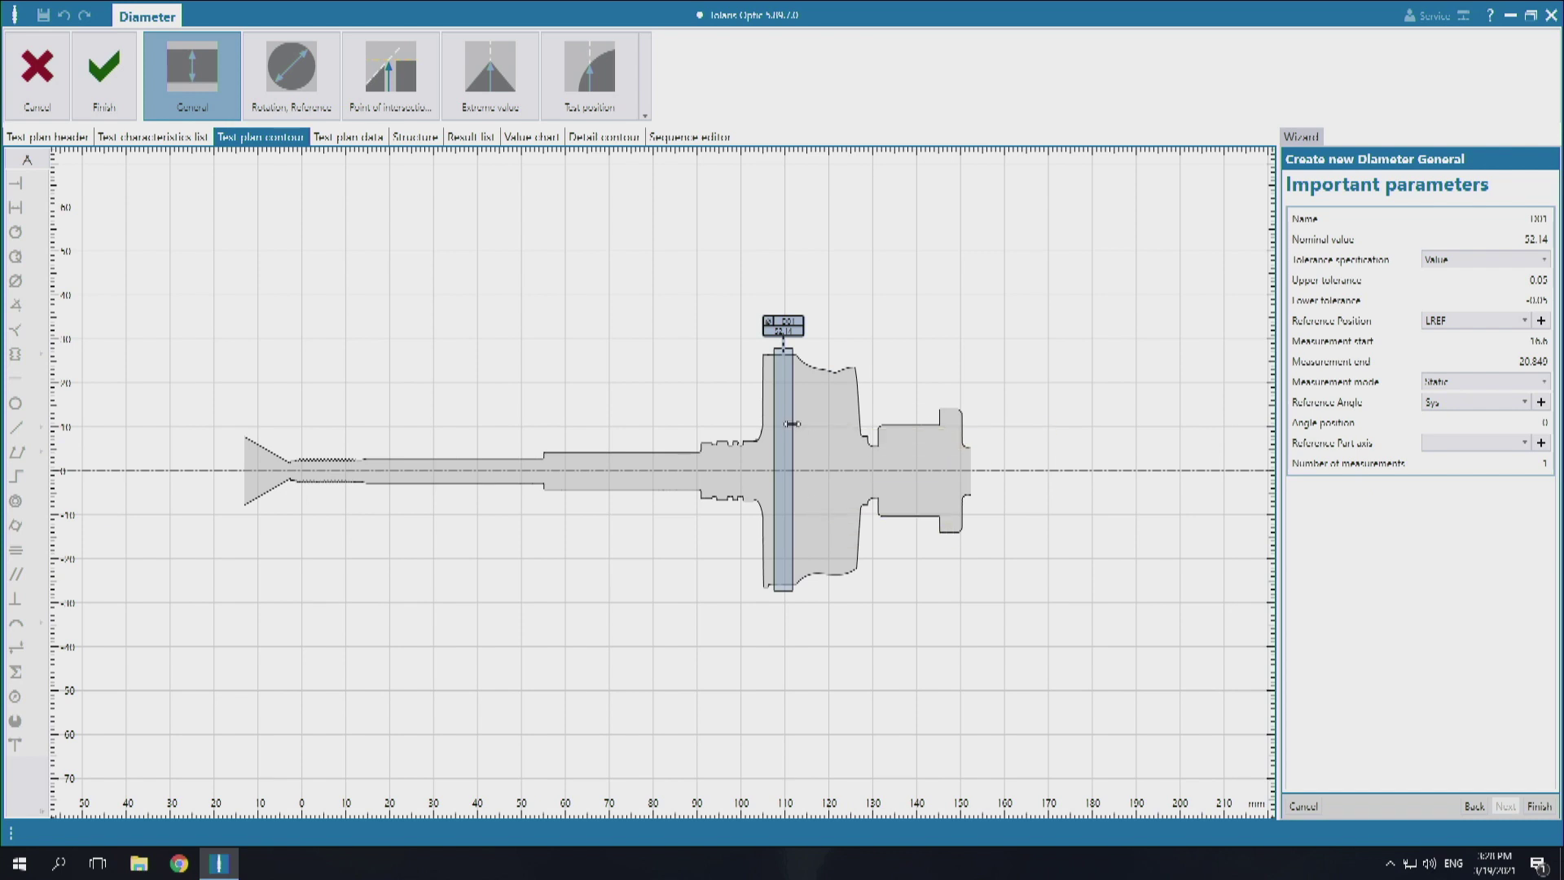
{"action": "left_click_drag", "start_coordinate": [828, 442], "coordinate": [786, 441]}
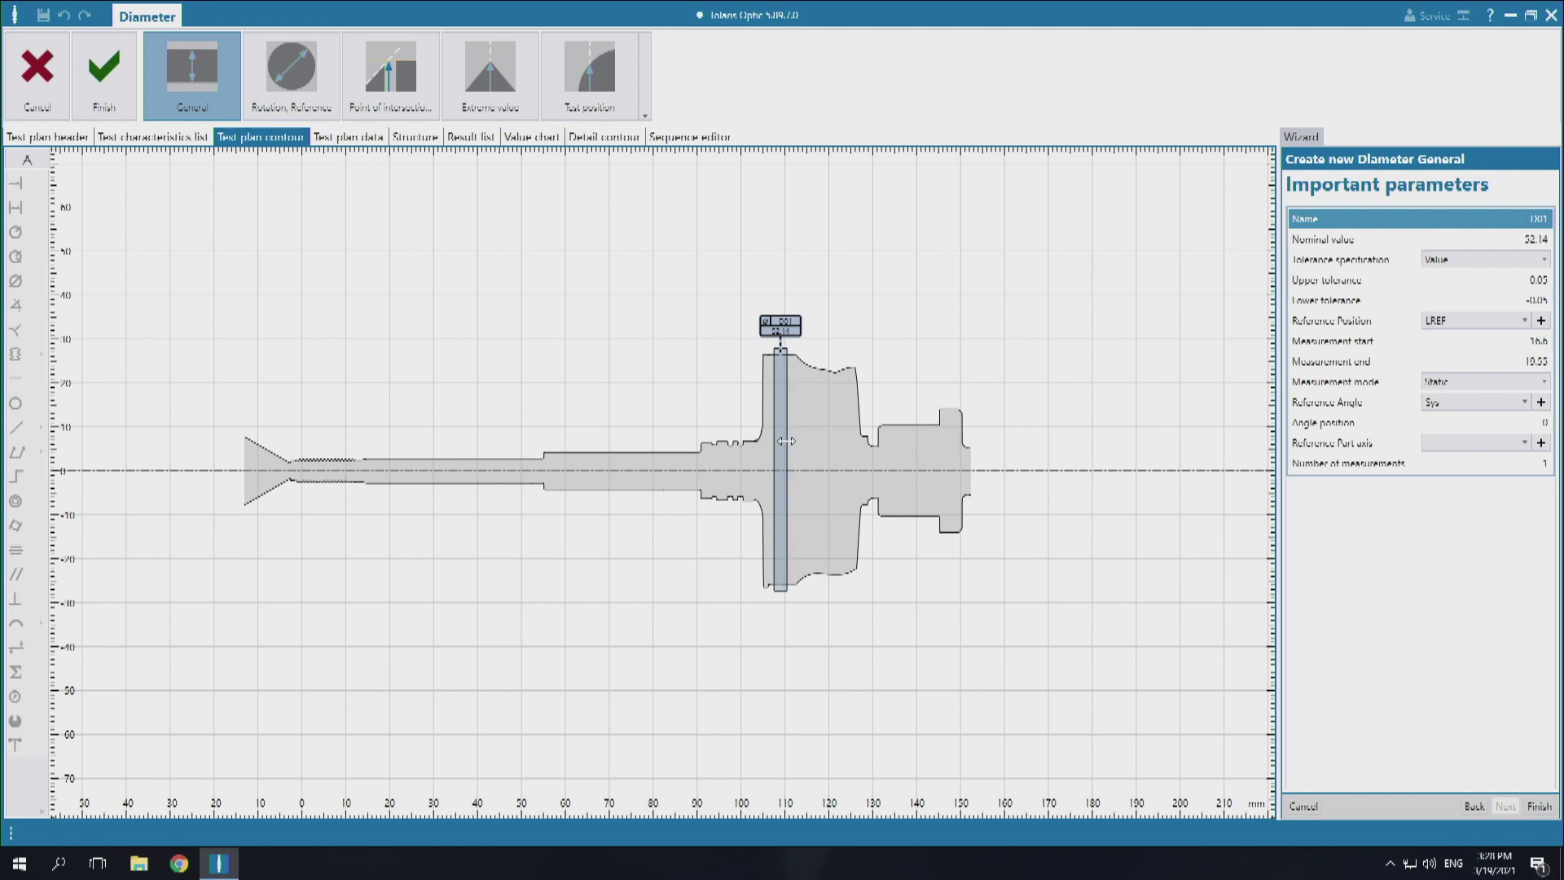
{"action": "left_click_drag", "start_coordinate": [787, 441], "coordinate": [787, 441]}
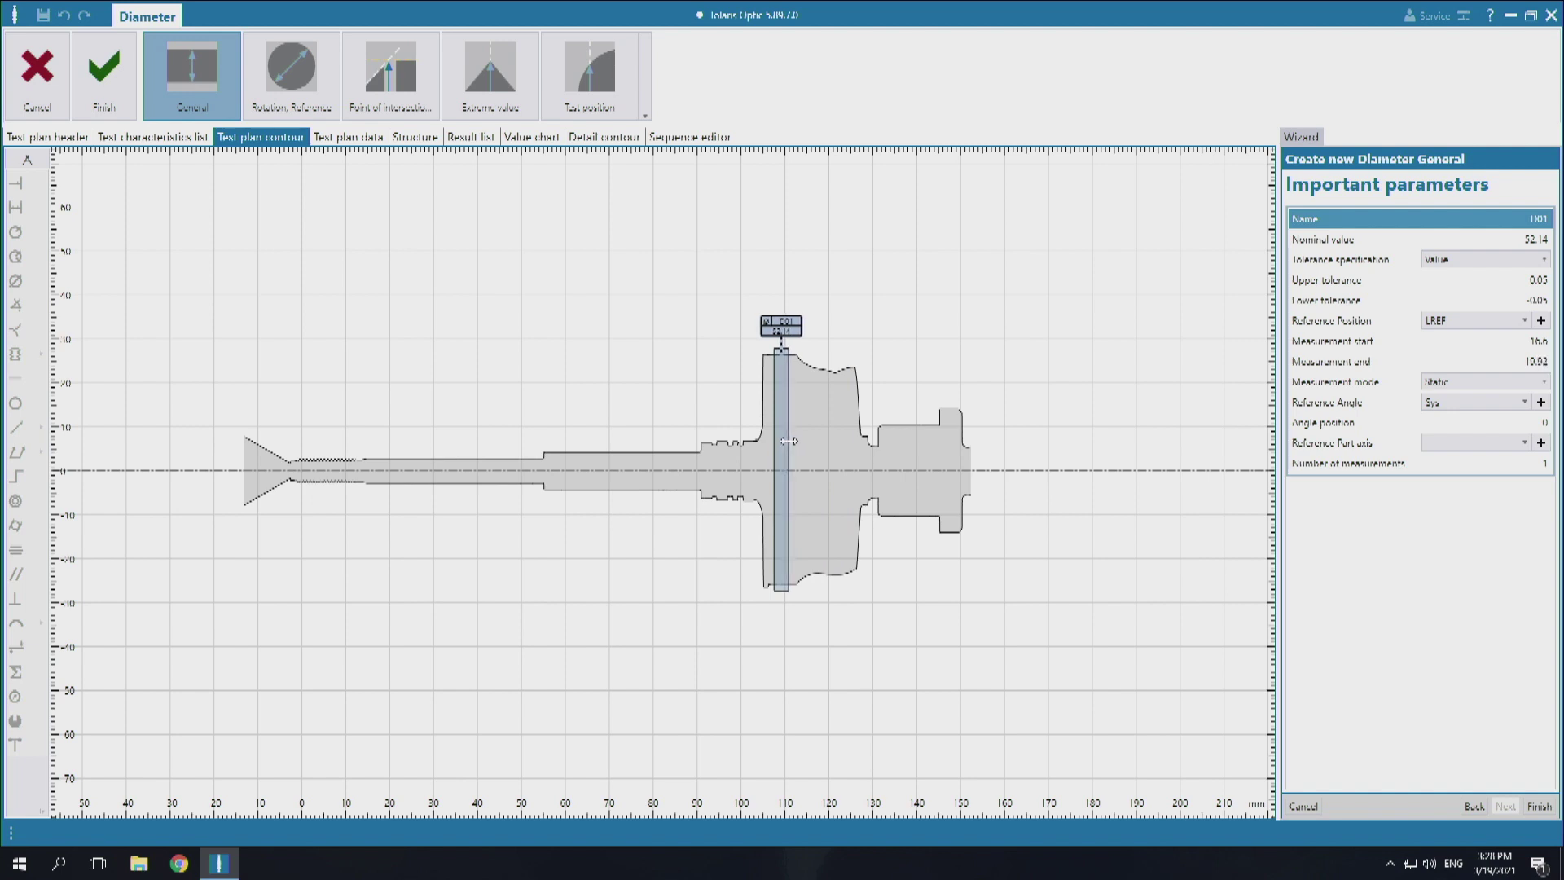
Set D01's reference part axis to Sys and its measurement mode to Interrupted
{"action": "left_click", "coordinate": [1511, 449]}
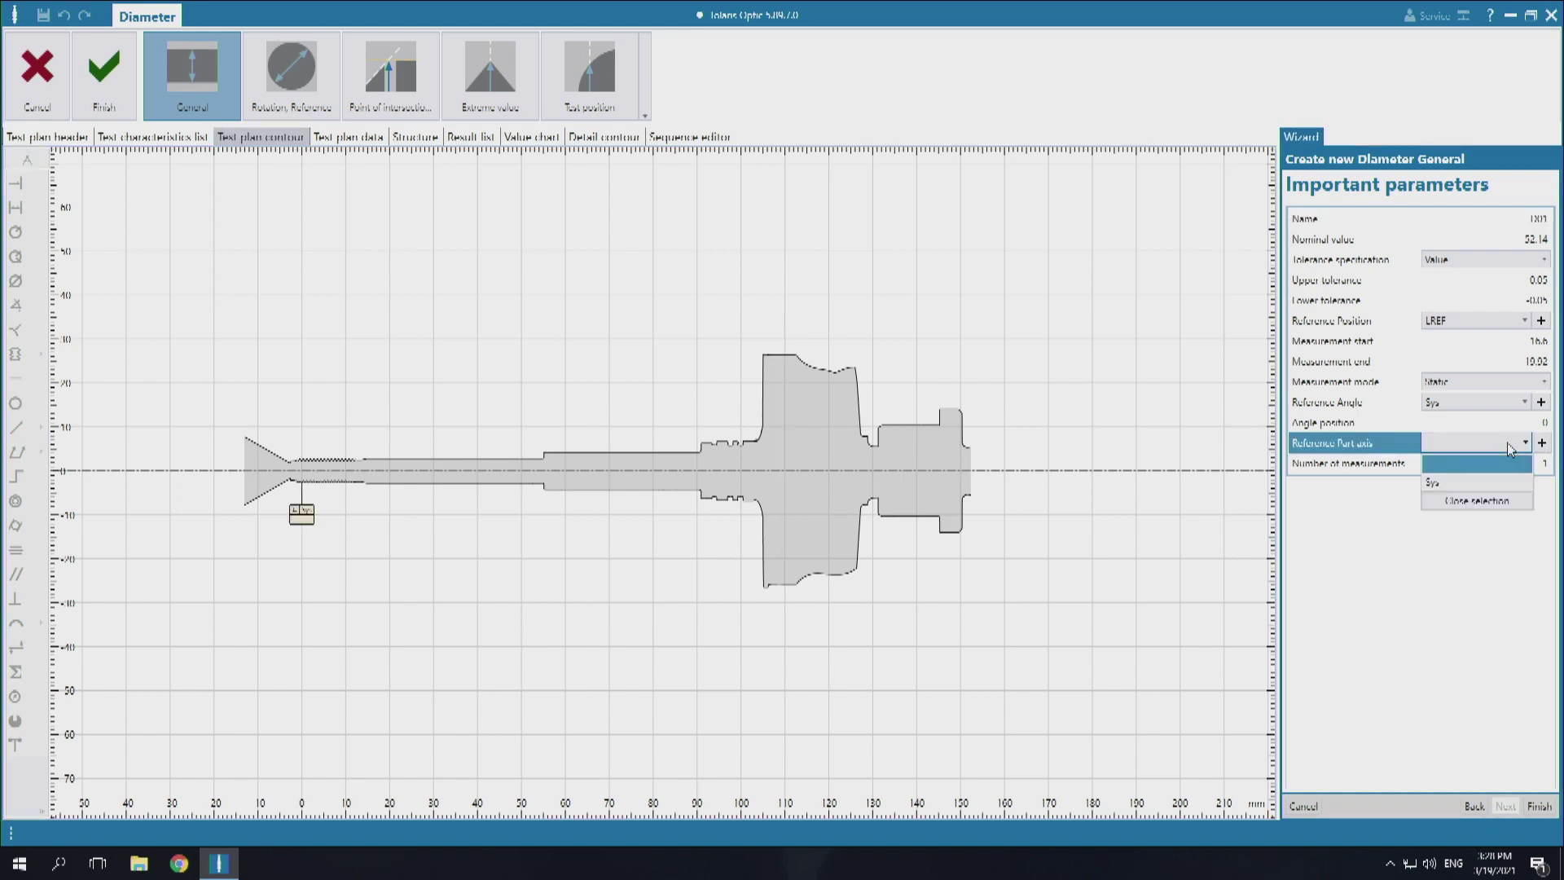
{"action": "left_click", "coordinate": [1503, 479]}
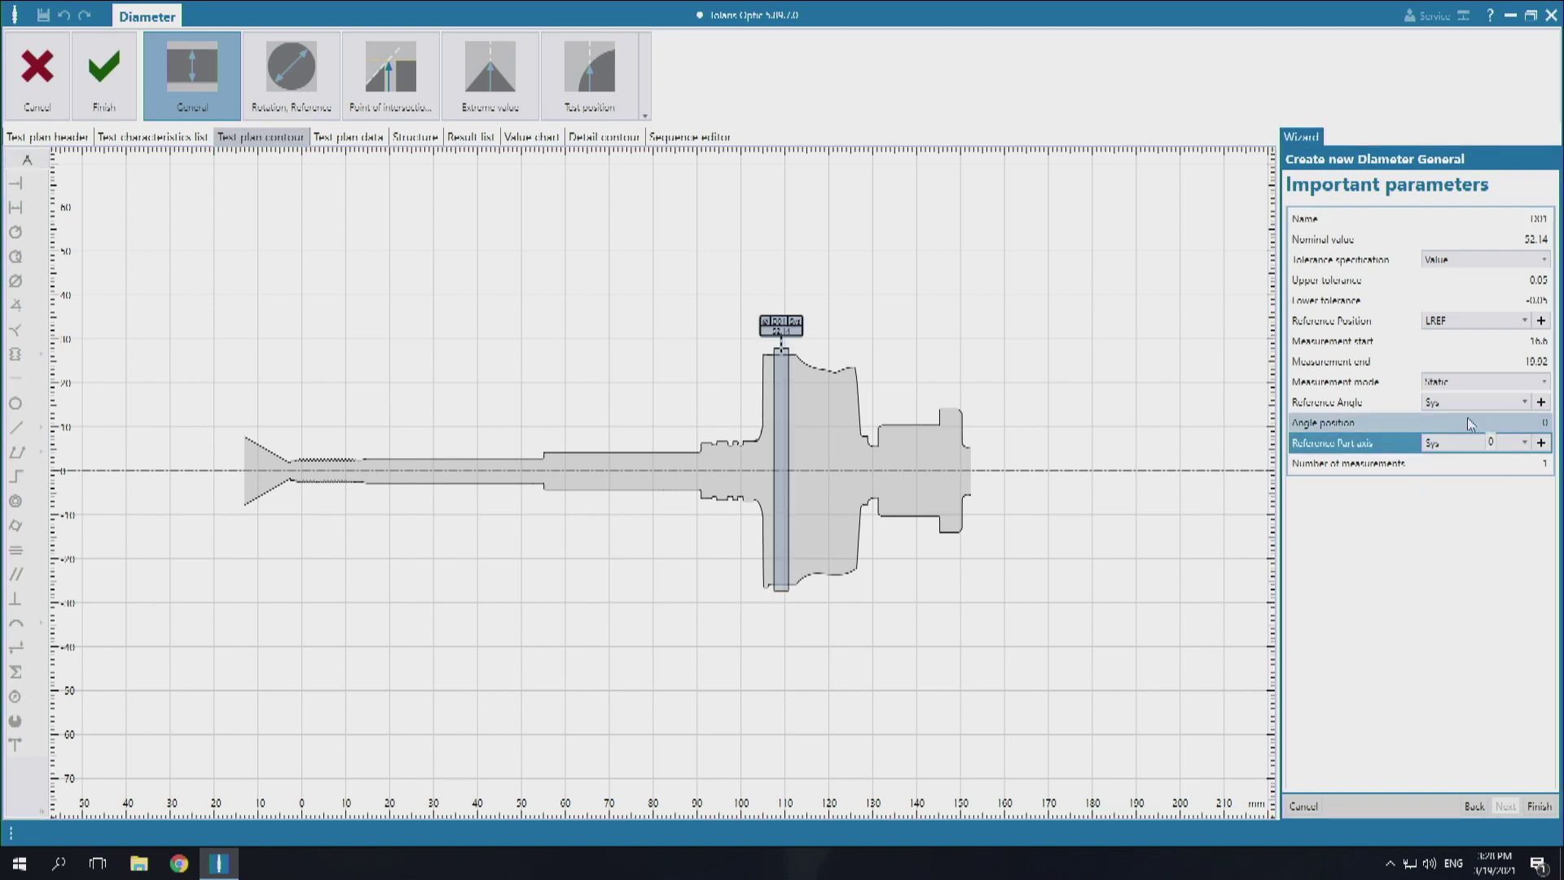
{"action": "left_click", "coordinate": [1498, 386]}
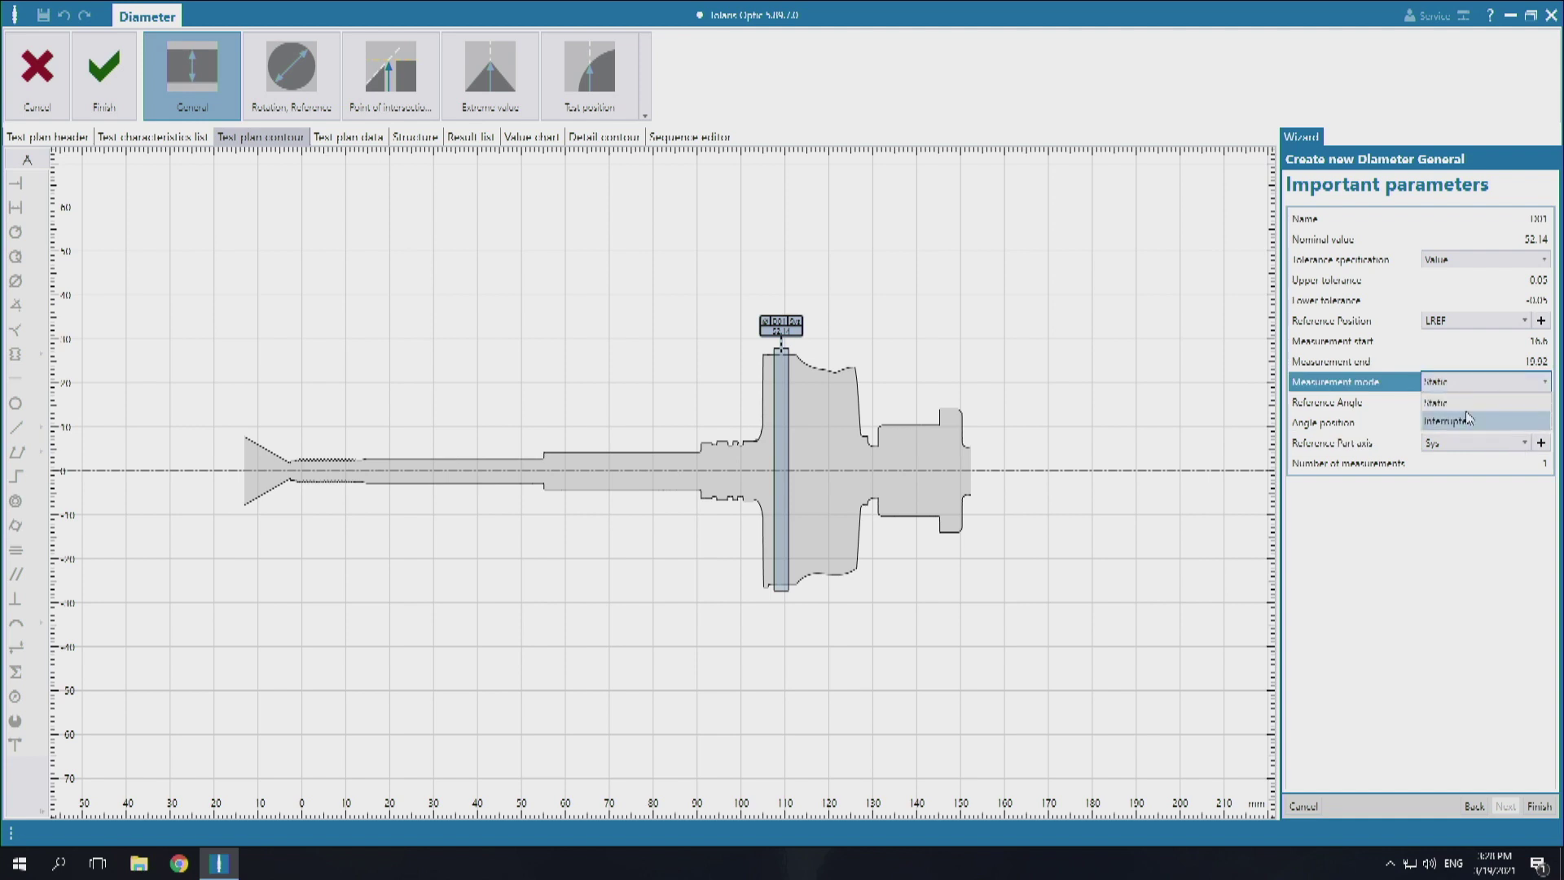
{"action": "left_click", "coordinate": [1380, 385]}
{"action": "left_click", "coordinate": [1449, 386]}
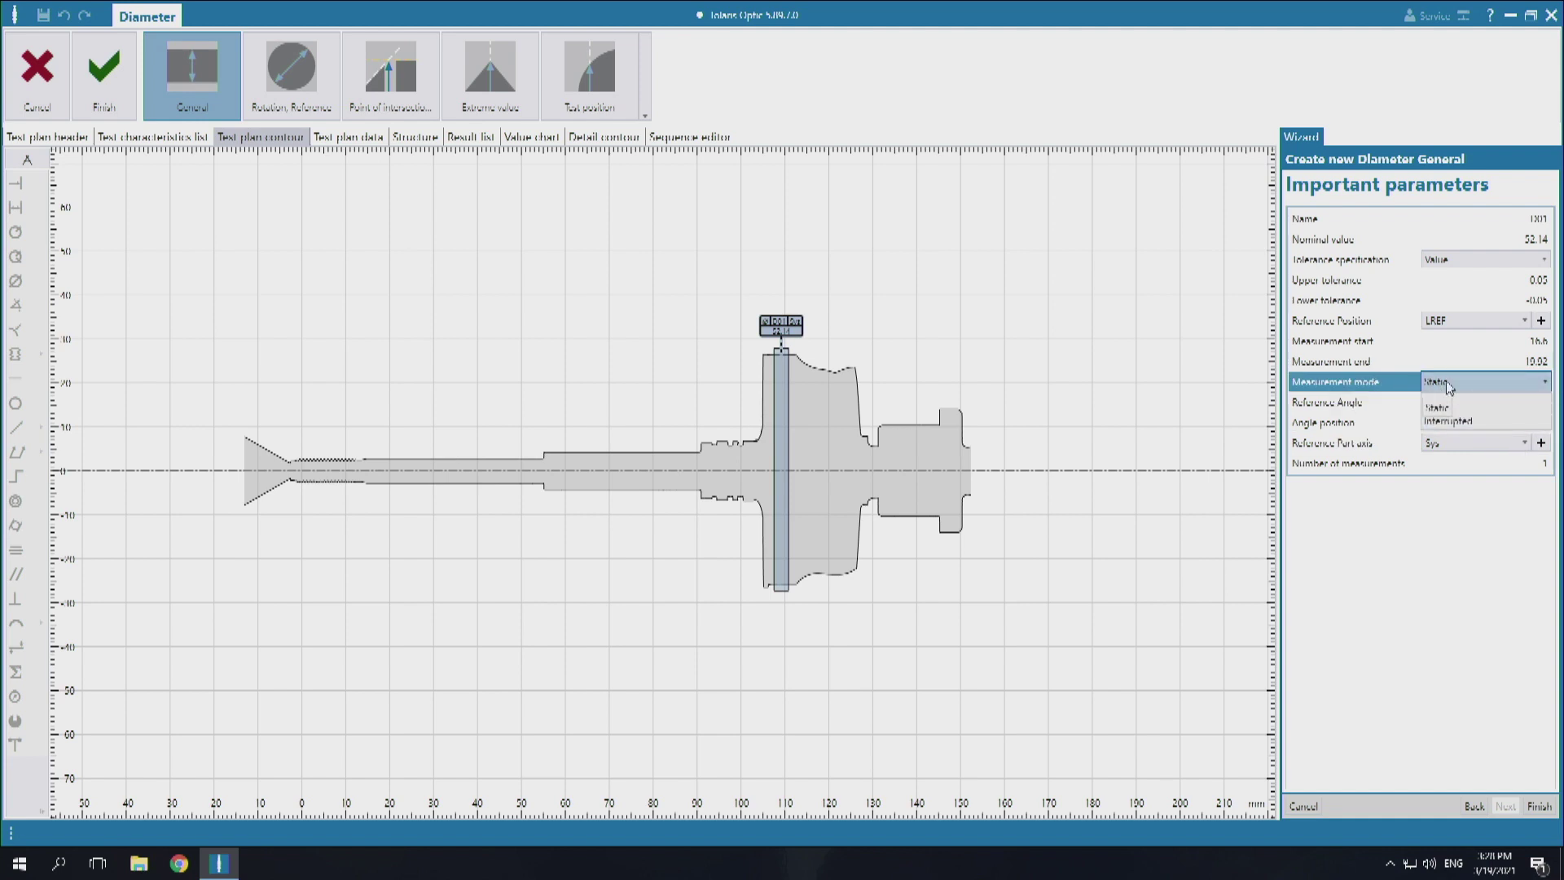
{"action": "left_click", "coordinate": [1490, 423]}
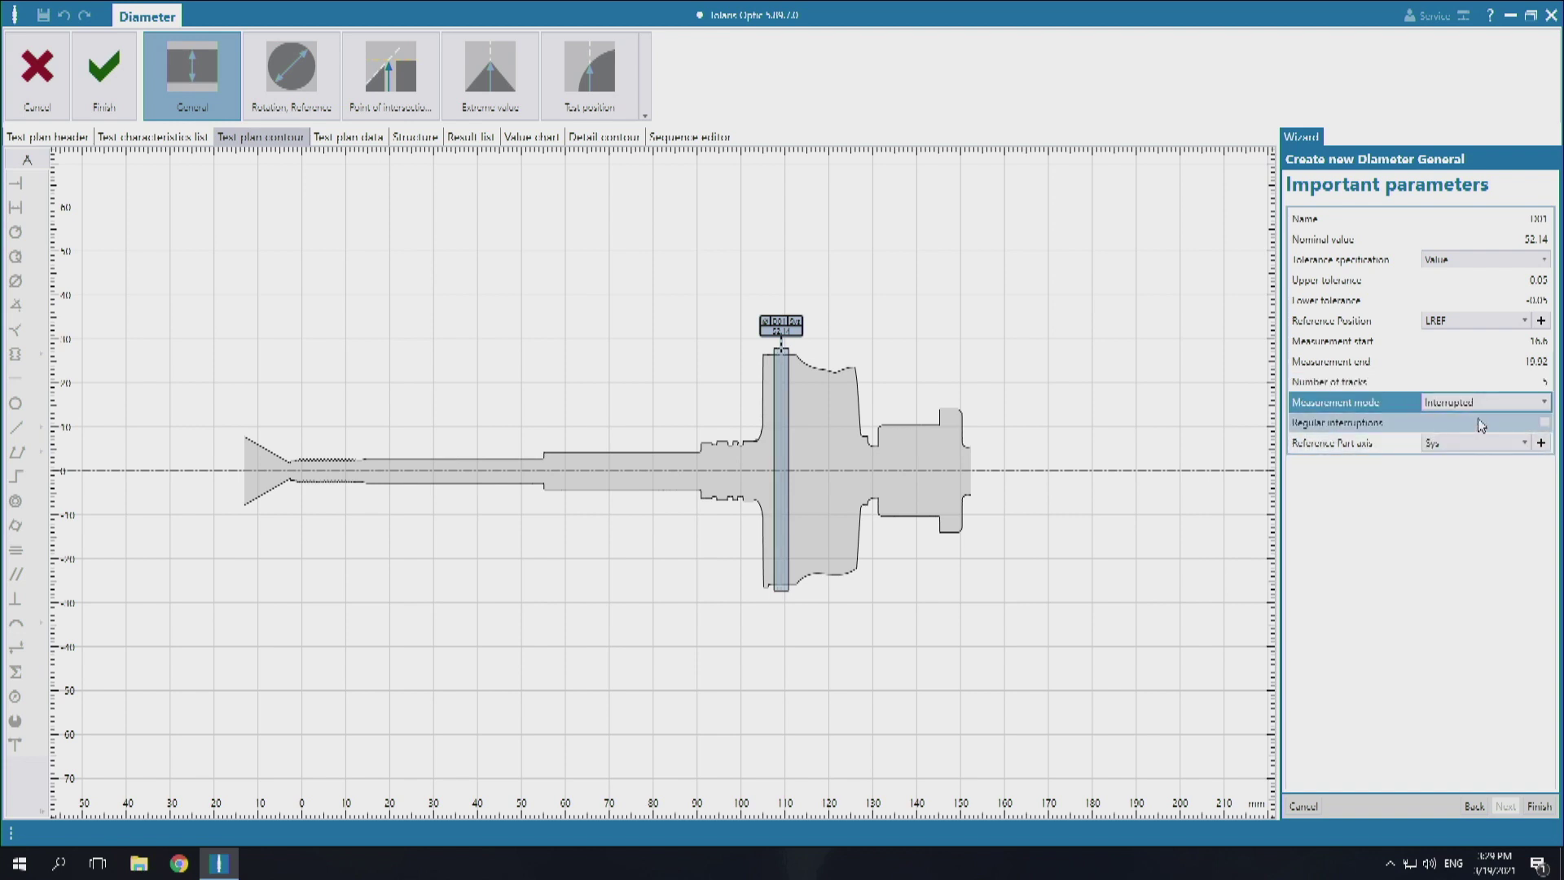
{"action": "left_click", "coordinate": [1534, 387]}
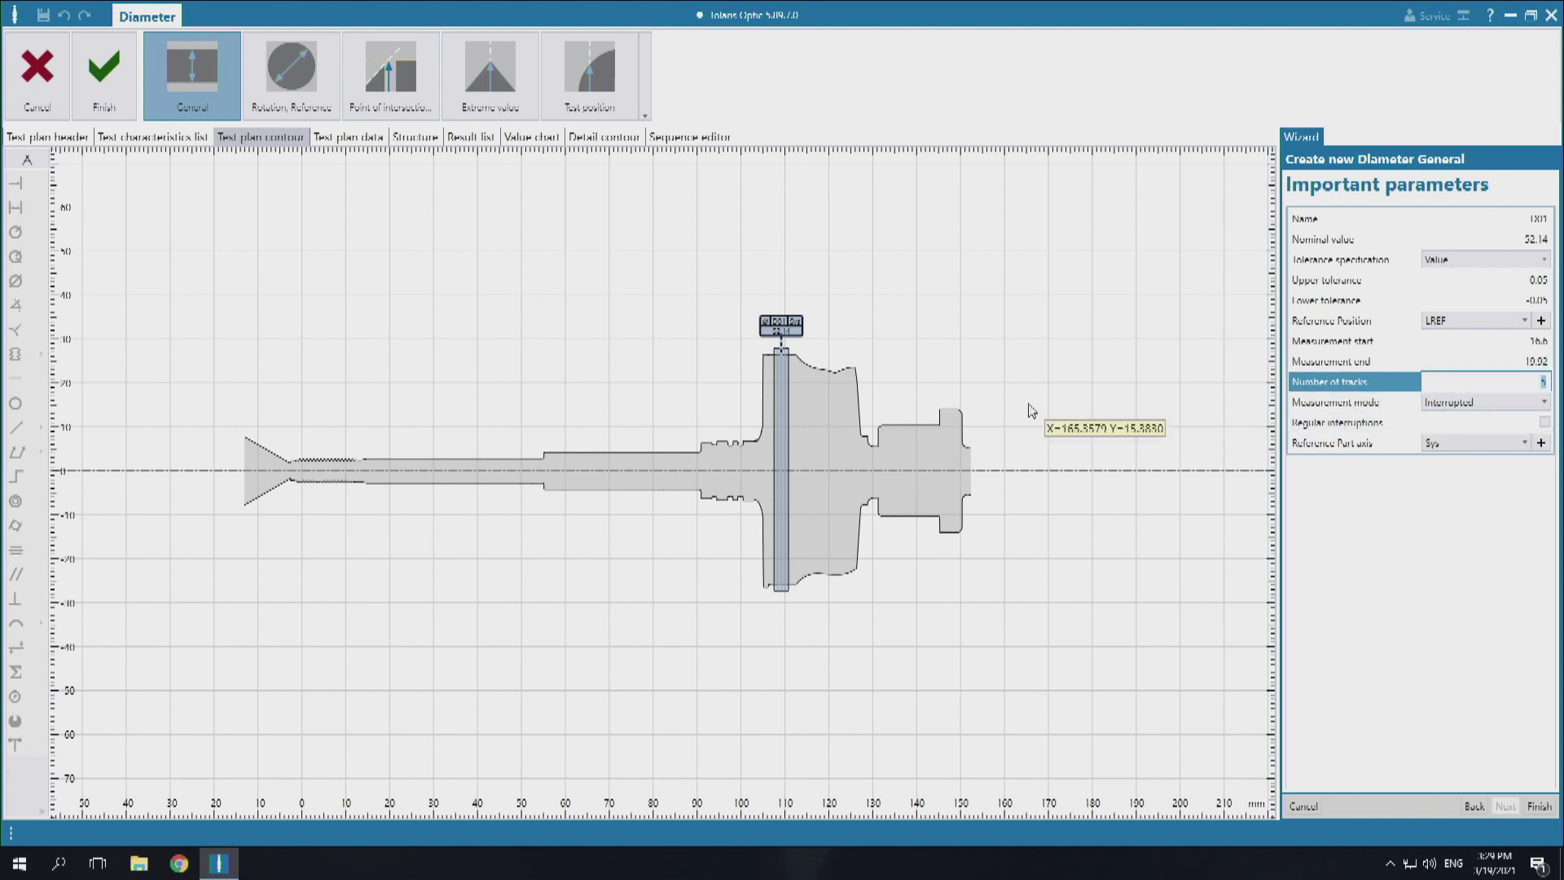
{"action": "scroll", "coordinate": [733, 359], "scroll_direction": "up", "scroll_amount": 10}
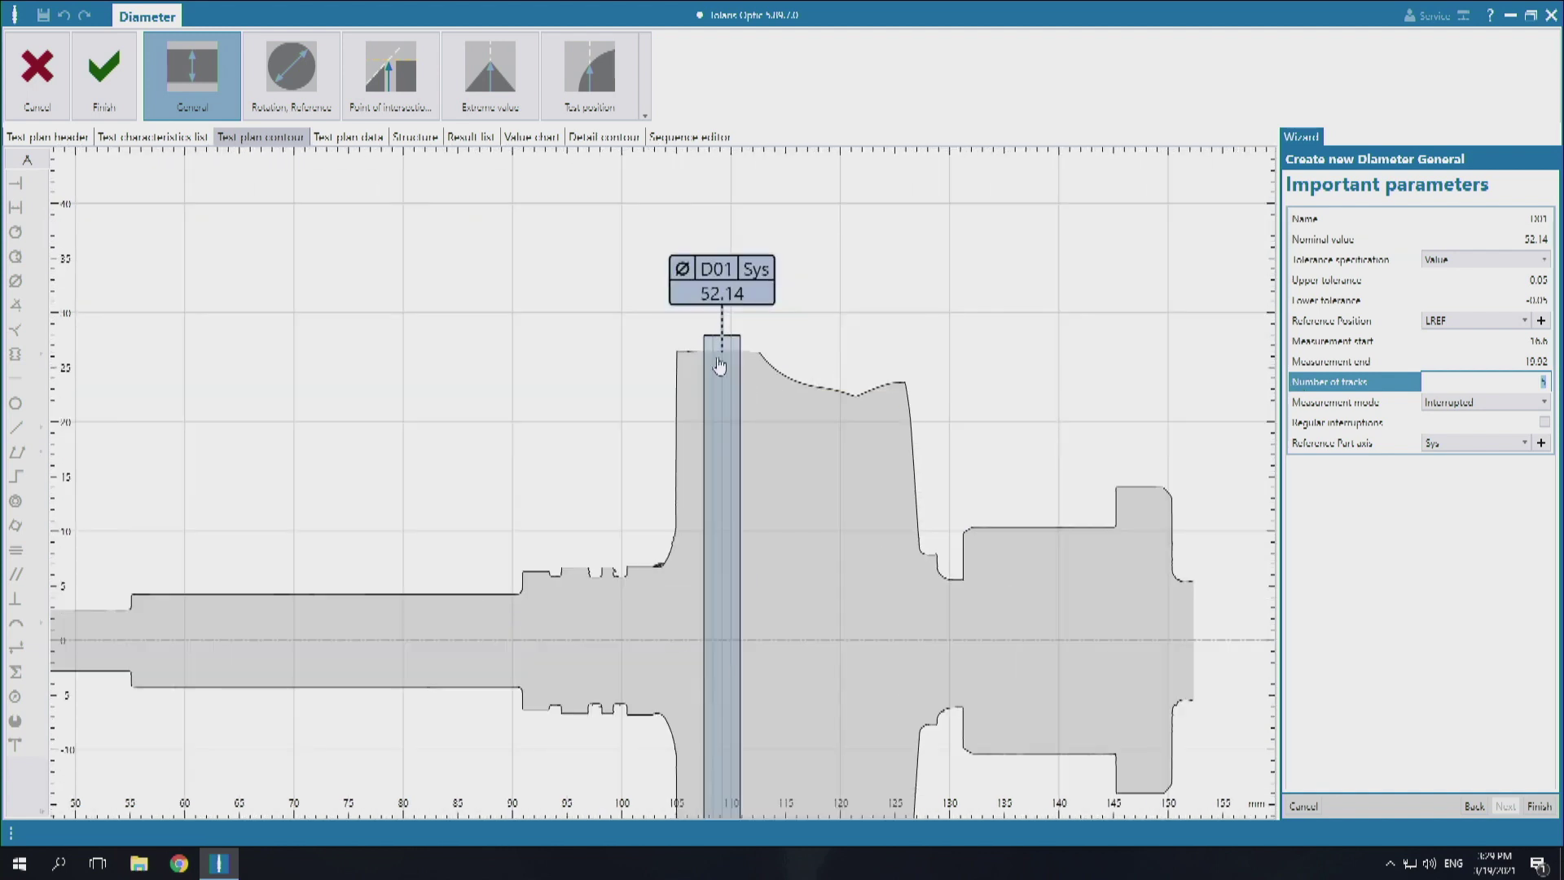
{"action": "scroll", "coordinate": [733, 359], "scroll_direction": "down", "scroll_amount": 1}
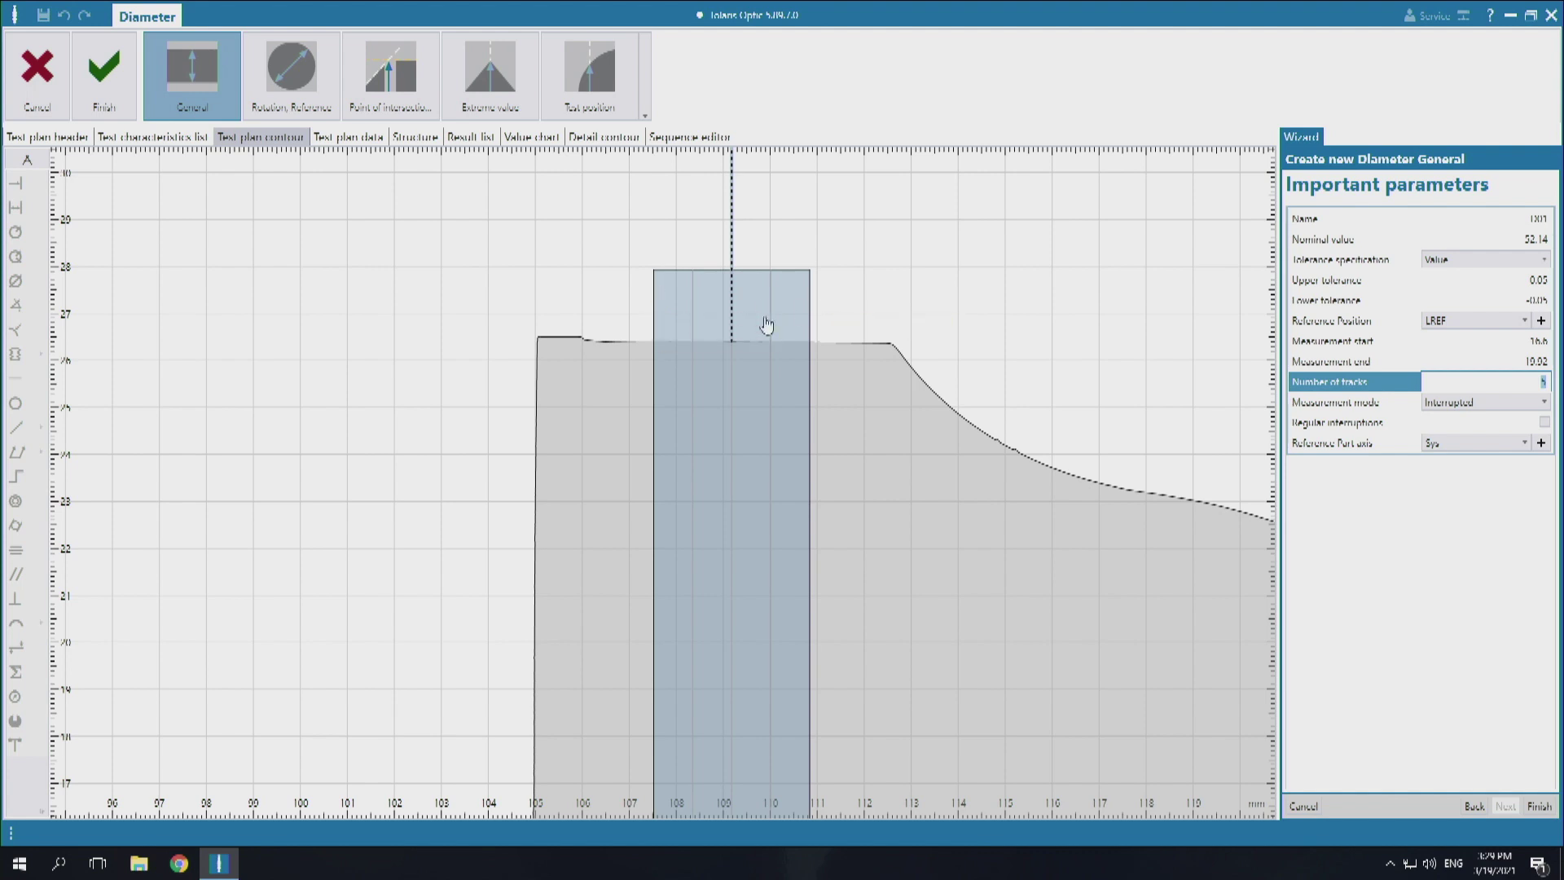
{"action": "scroll", "coordinate": [775, 326], "scroll_direction": "down", "scroll_amount": 3}
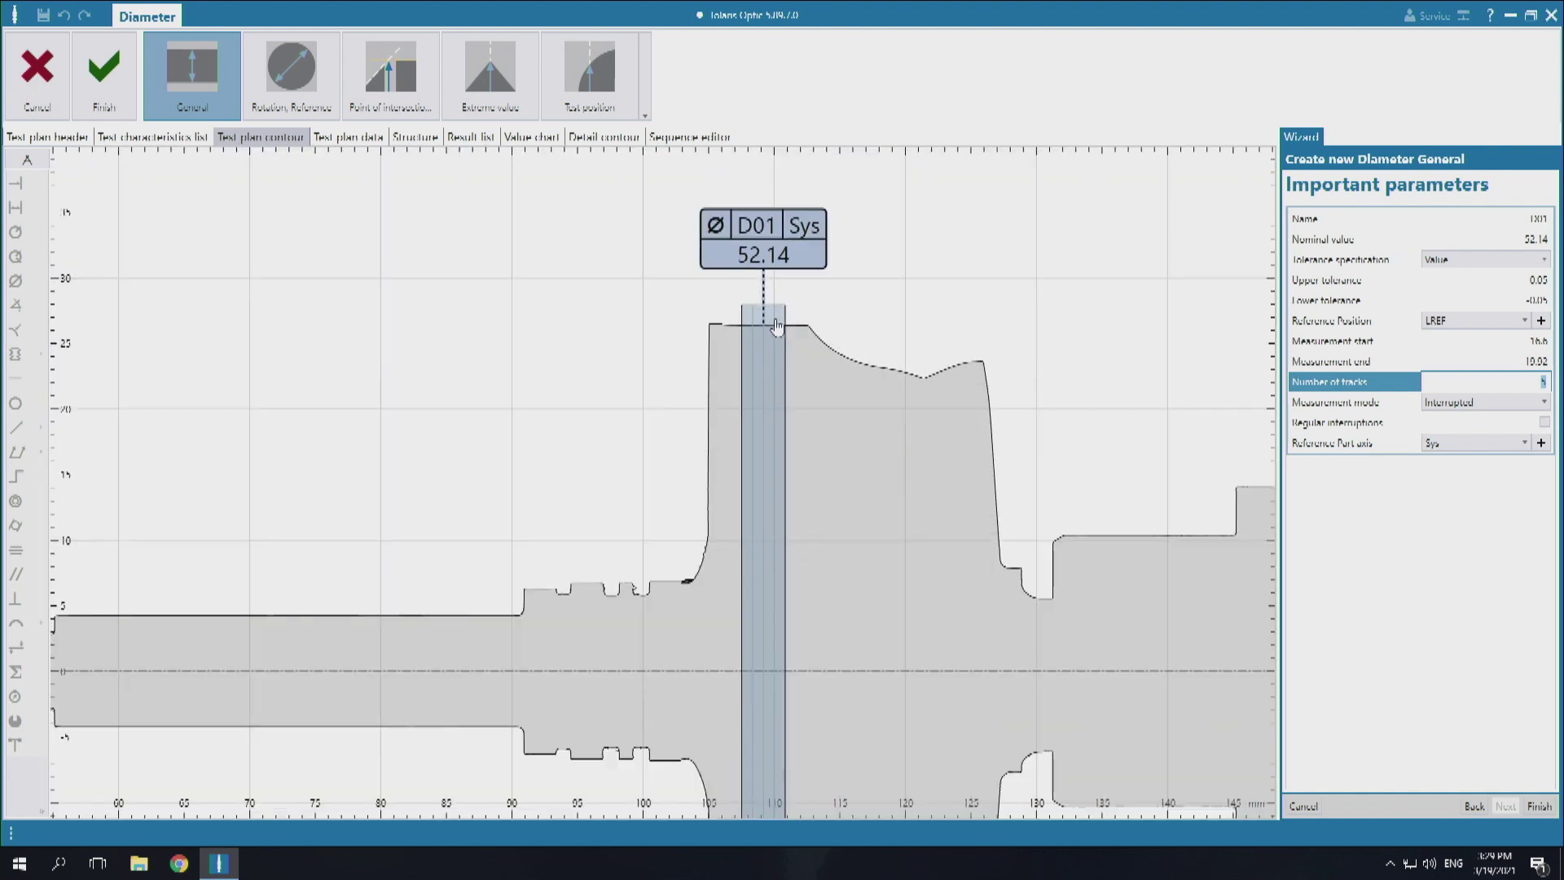
{"action": "scroll", "coordinate": [777, 326], "scroll_direction": "down", "scroll_amount": 2}
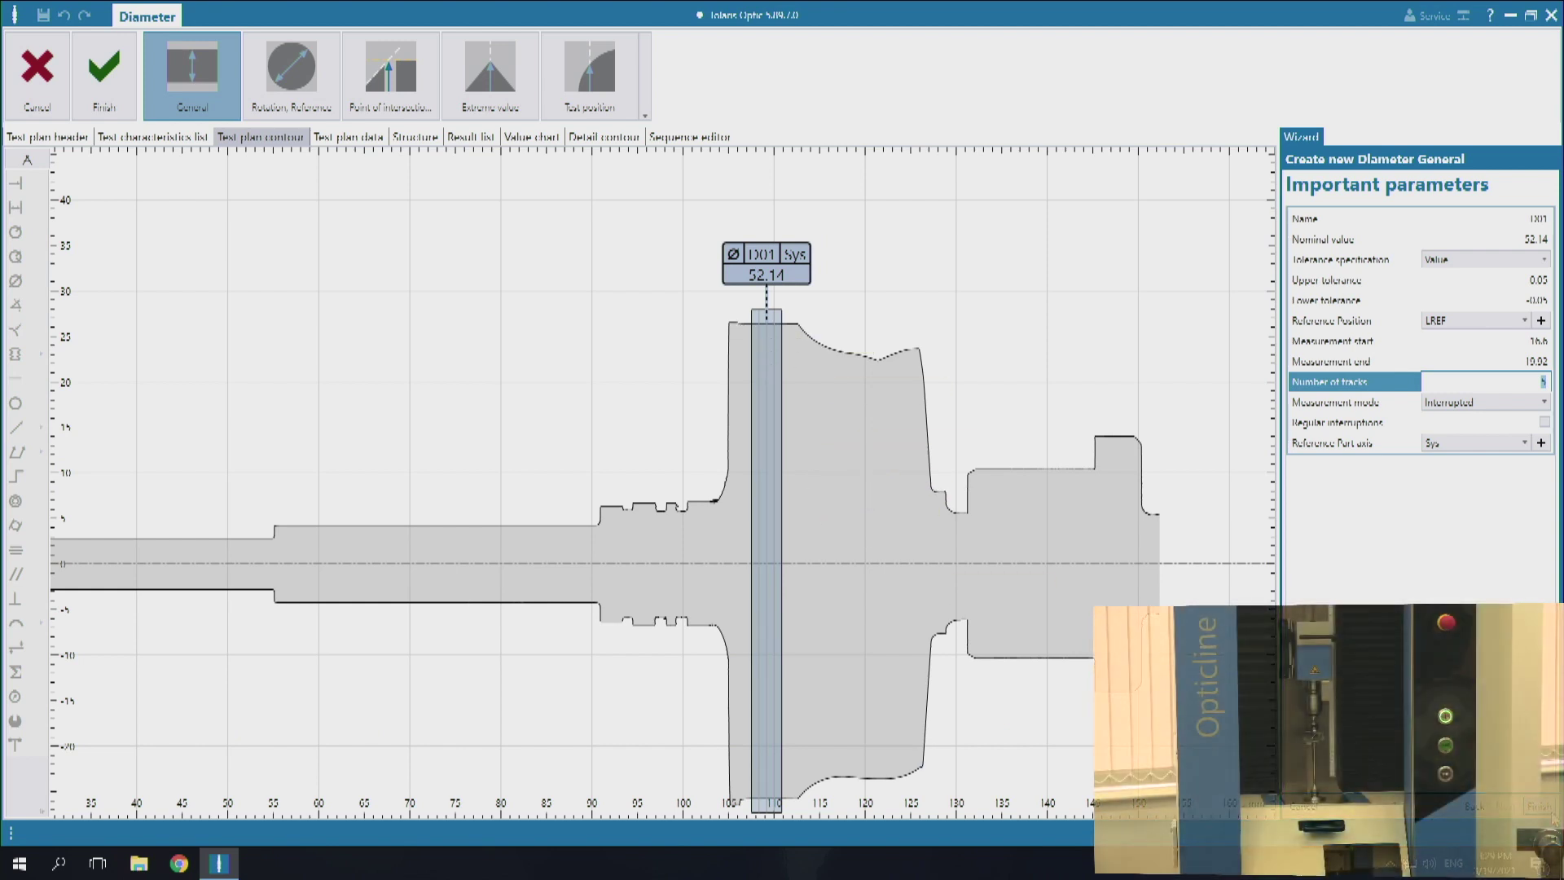
Finish diameter D01 and run a live measurement, which flags it outside tolerance
{"action": "key", "text": "Return"}
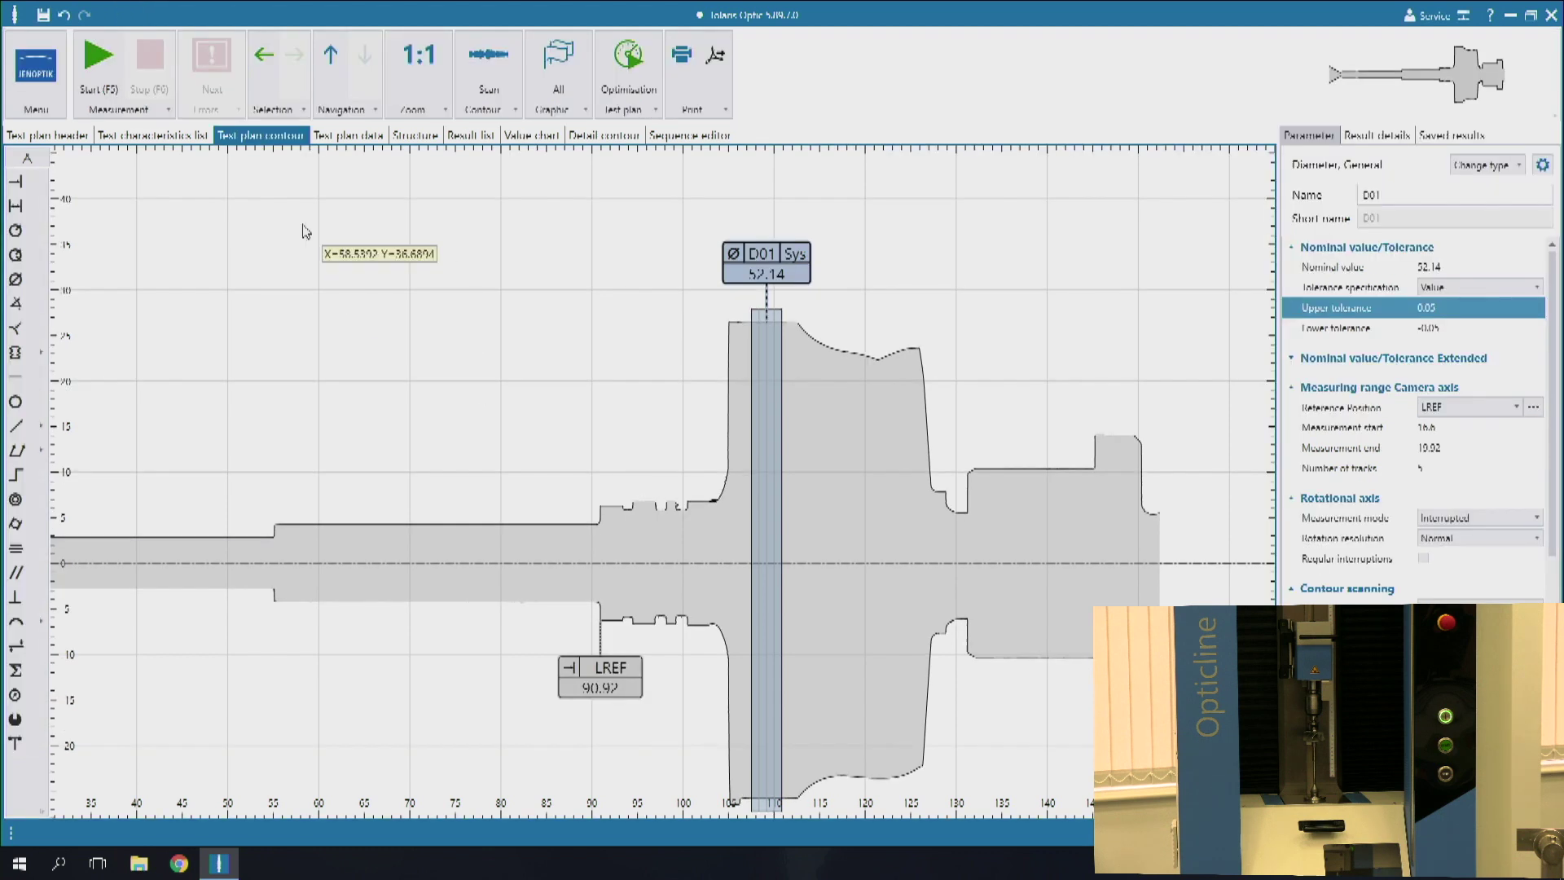
{"action": "left_click", "coordinate": [122, 108]}
{"action": "left_click", "coordinate": [151, 135]}
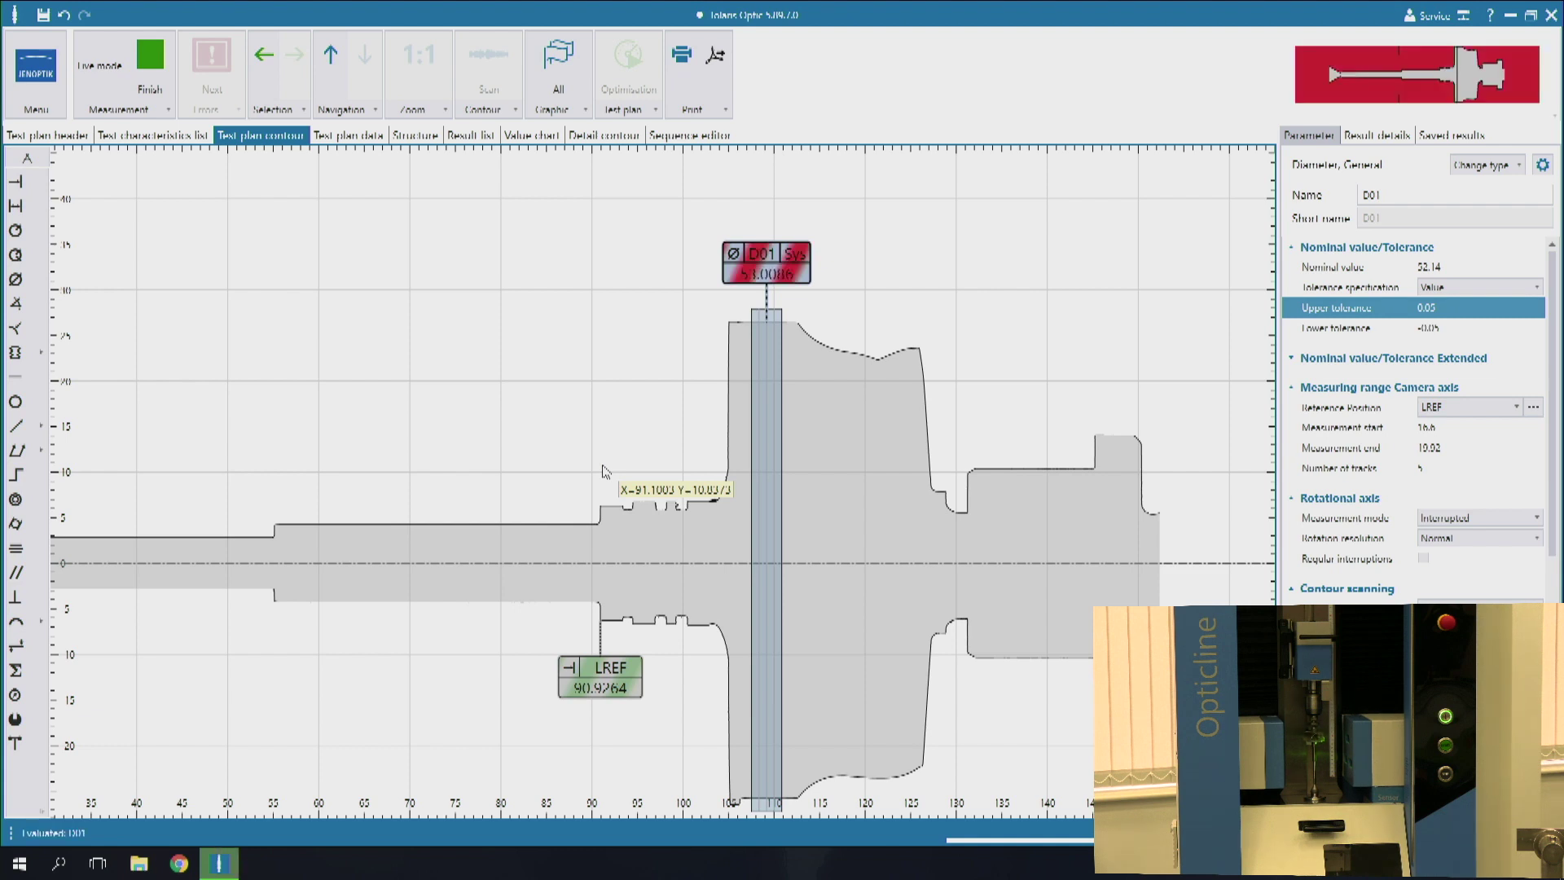
{"action": "left_click", "coordinate": [619, 136]}
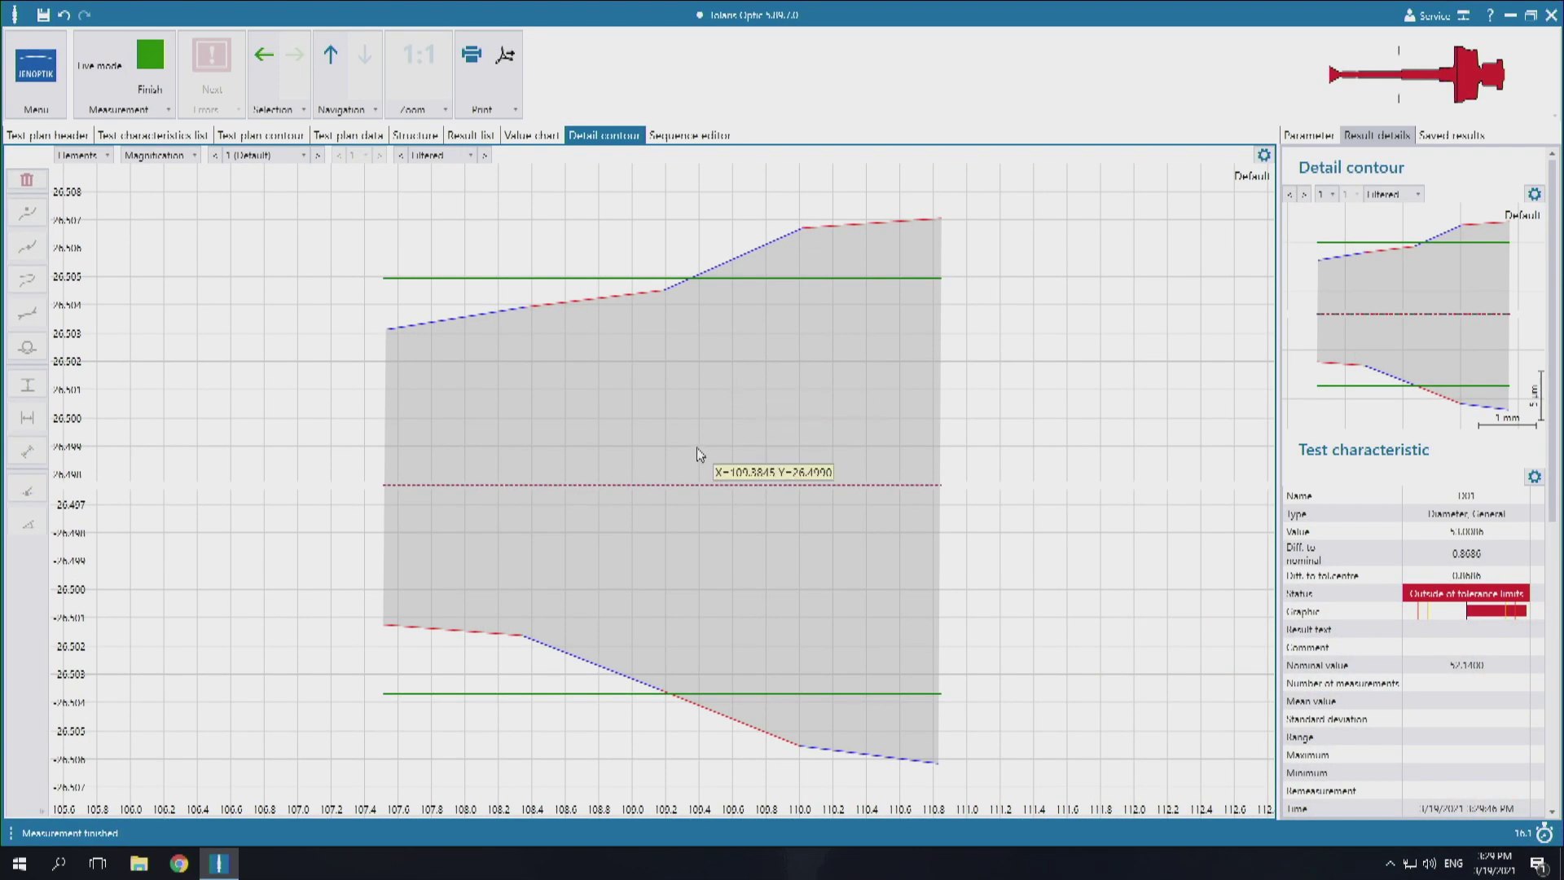
{"action": "left_click", "coordinate": [260, 135]}
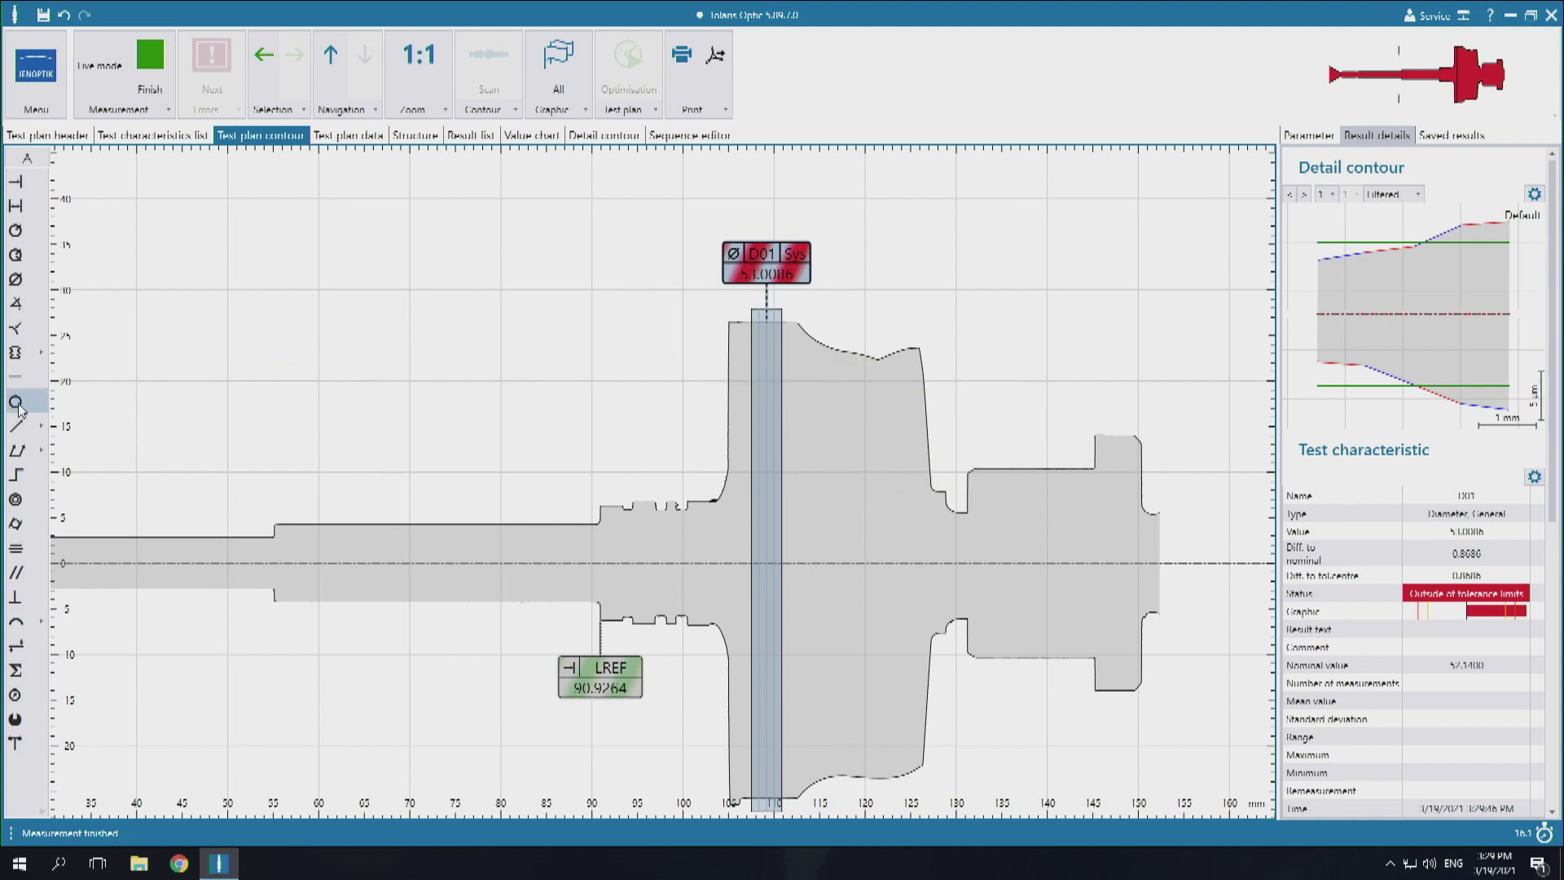
Add radius RAD01 (nominal 7.49) over the collar's rounded edge, Sys-referenced, interrupted mode, and measure it
{"action": "left_click", "coordinate": [15, 352]}
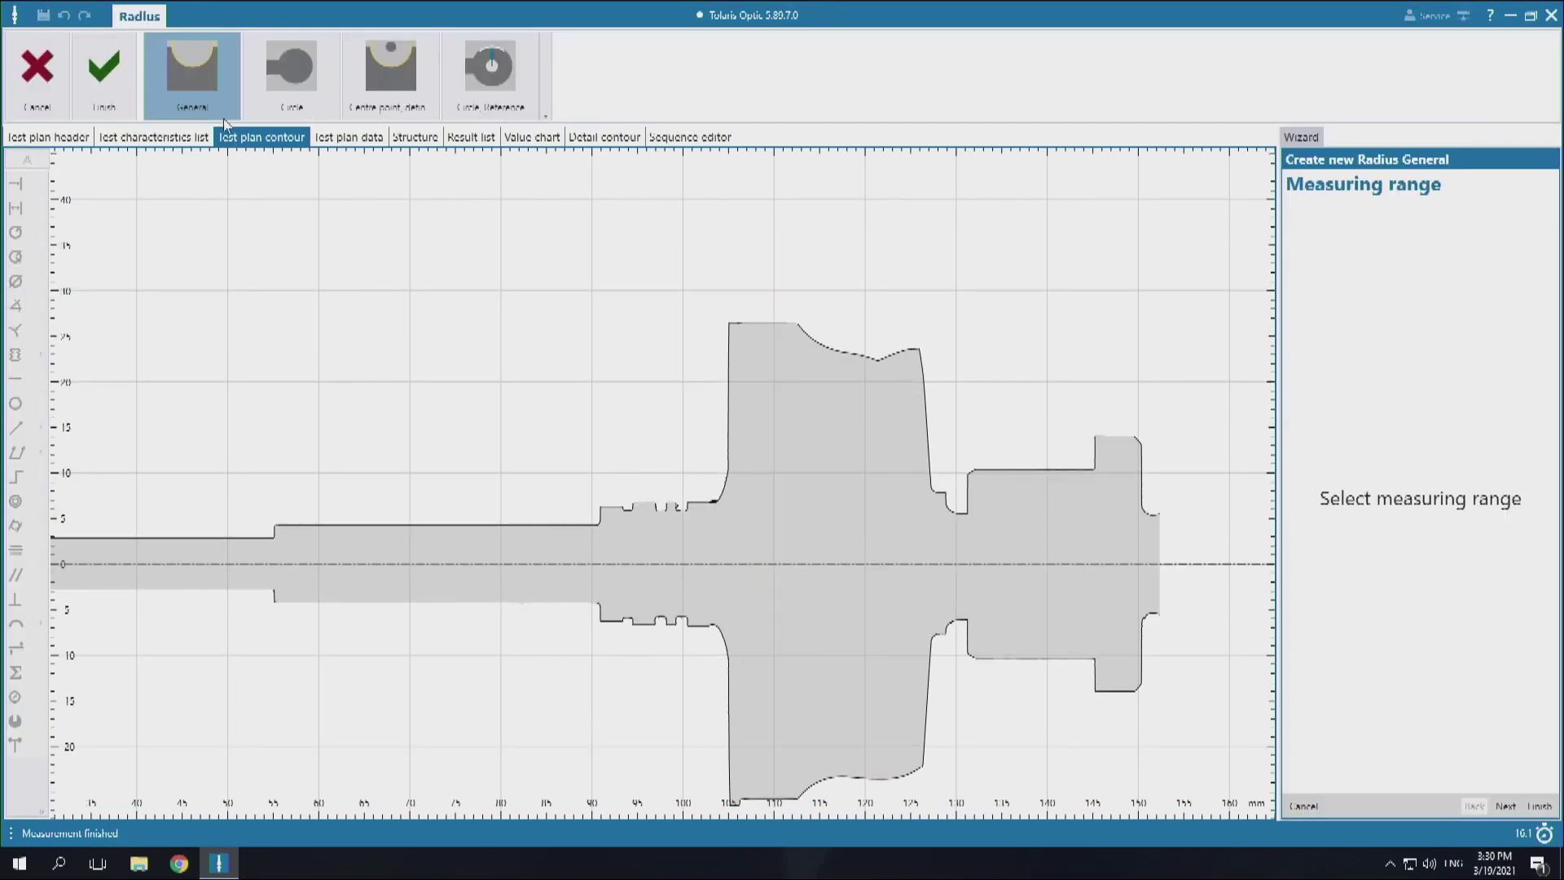
{"action": "scroll", "coordinate": [843, 328], "scroll_direction": "up", "scroll_amount": 3}
{"action": "mouse_move", "coordinate": [744, 318]}
{"action": "left_mouse_down"}
{"action": "mouse_move", "coordinate": [813, 405]}
{"action": "mouse_move", "coordinate": [811, 384]}
{"action": "left_mouse_up"}
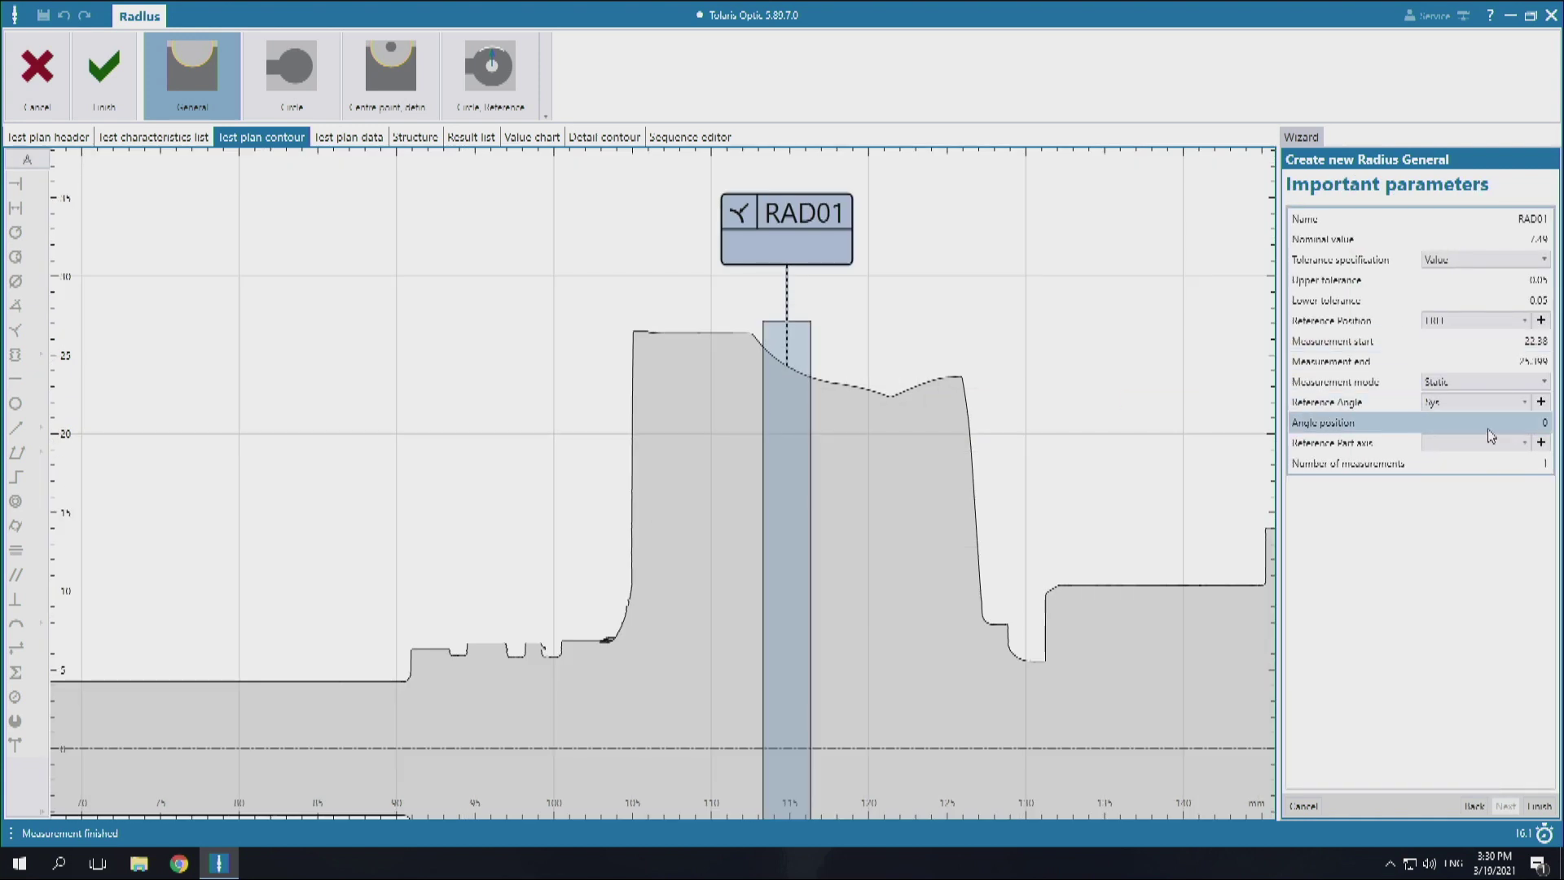
{"action": "left_click", "coordinate": [1477, 441]}
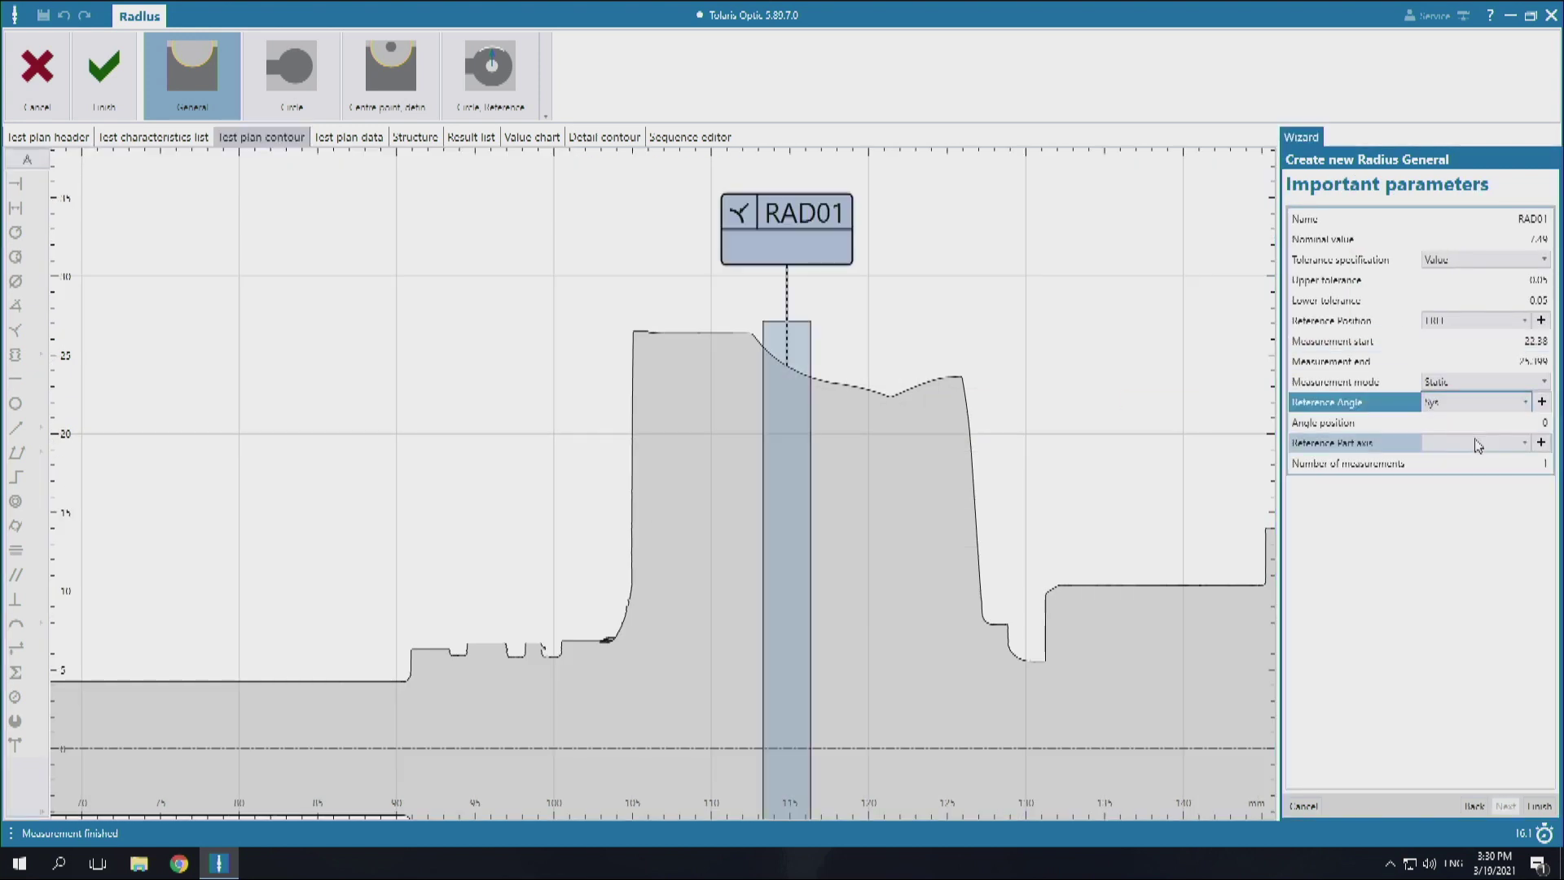
{"action": "left_click", "coordinate": [1474, 443]}
{"action": "left_click", "coordinate": [1478, 483]}
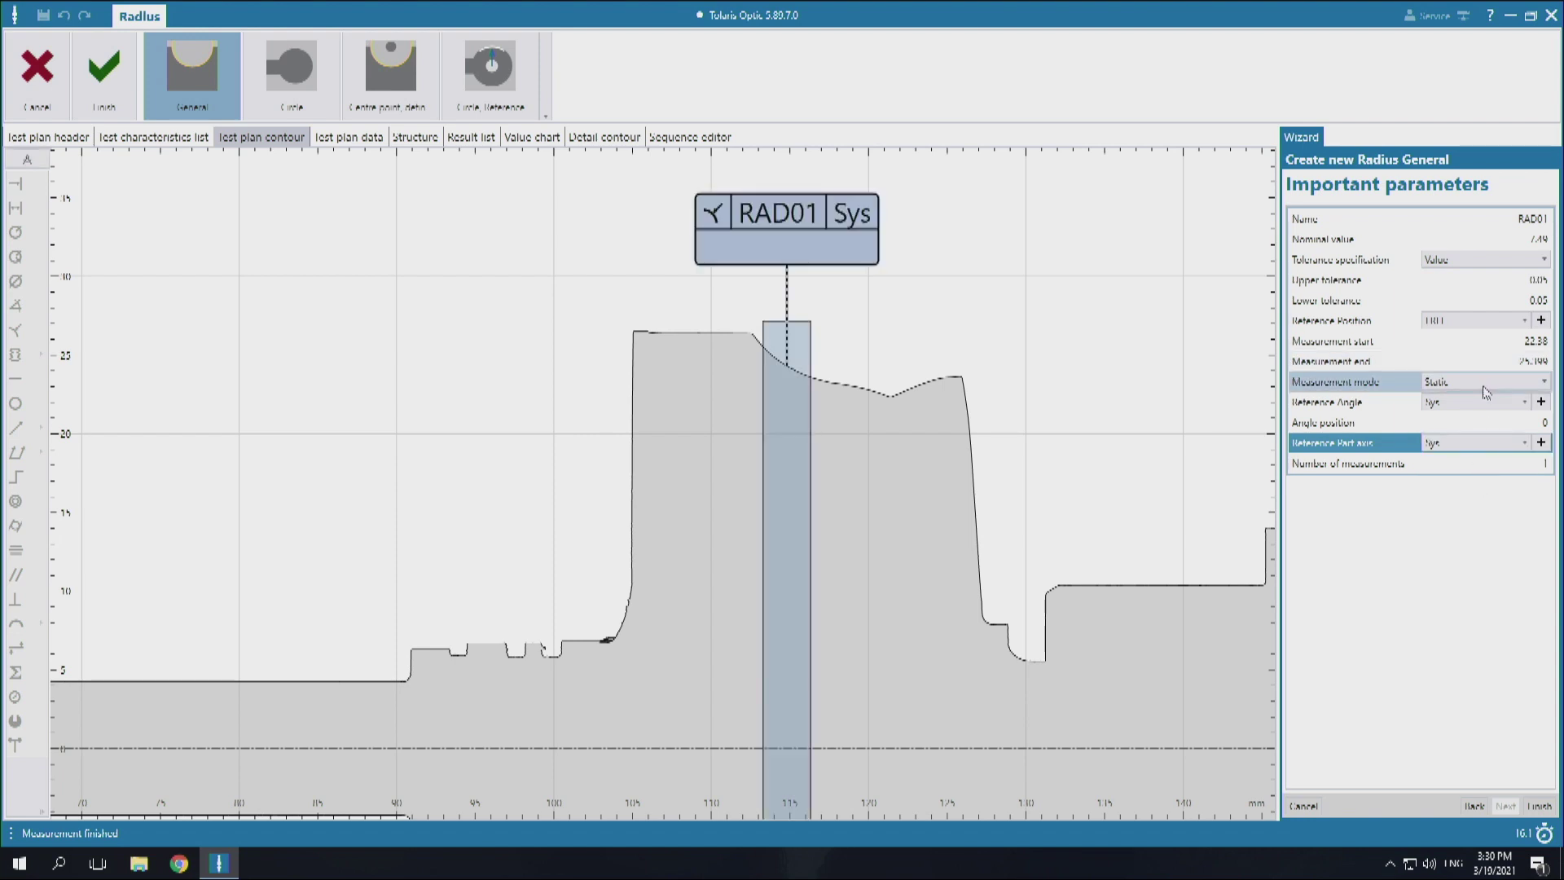
{"action": "left_click", "coordinate": [1486, 391]}
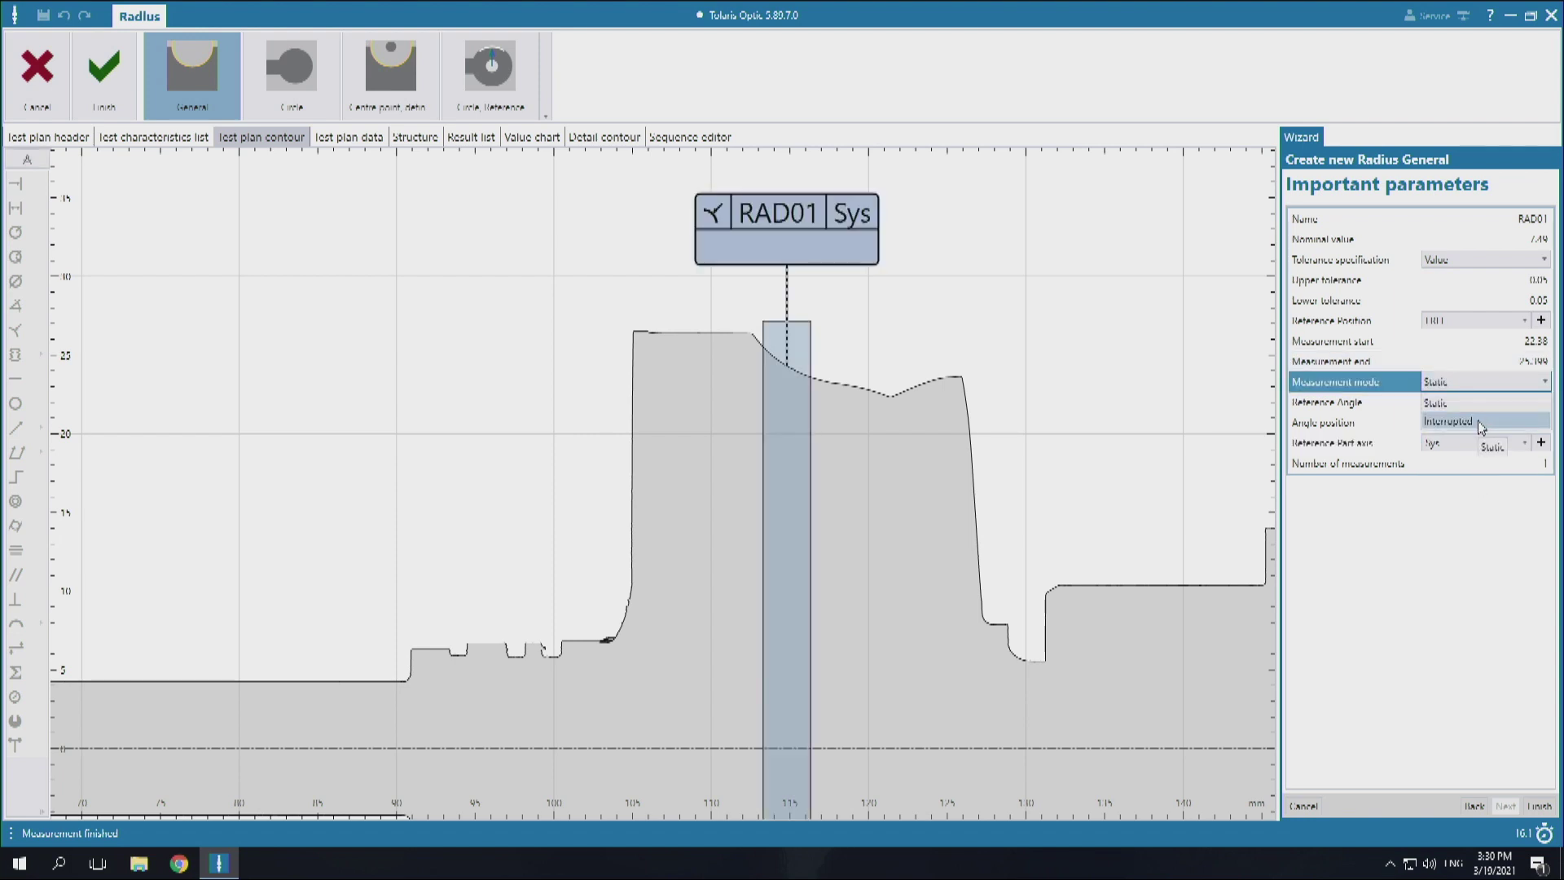
{"action": "left_click", "coordinate": [1480, 424]}
{"action": "left_click", "coordinate": [1550, 813]}
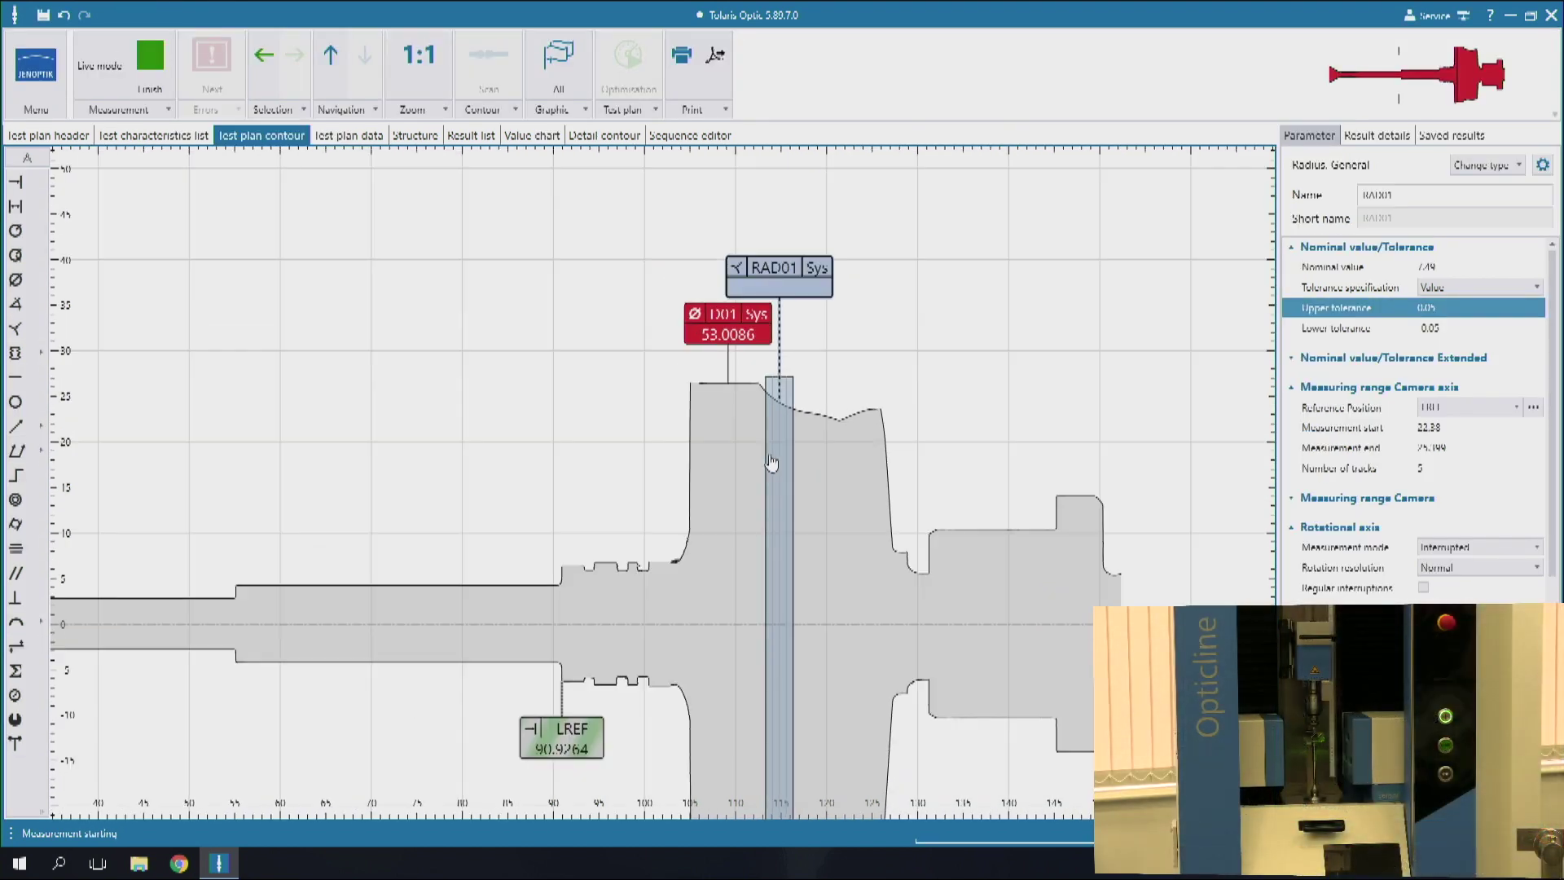
Show RAD01 as a detail contour and zoom in on the fitted circle over the measured arc
{"action": "scroll", "coordinate": [772, 463], "scroll_direction": "down", "scroll_amount": 1}
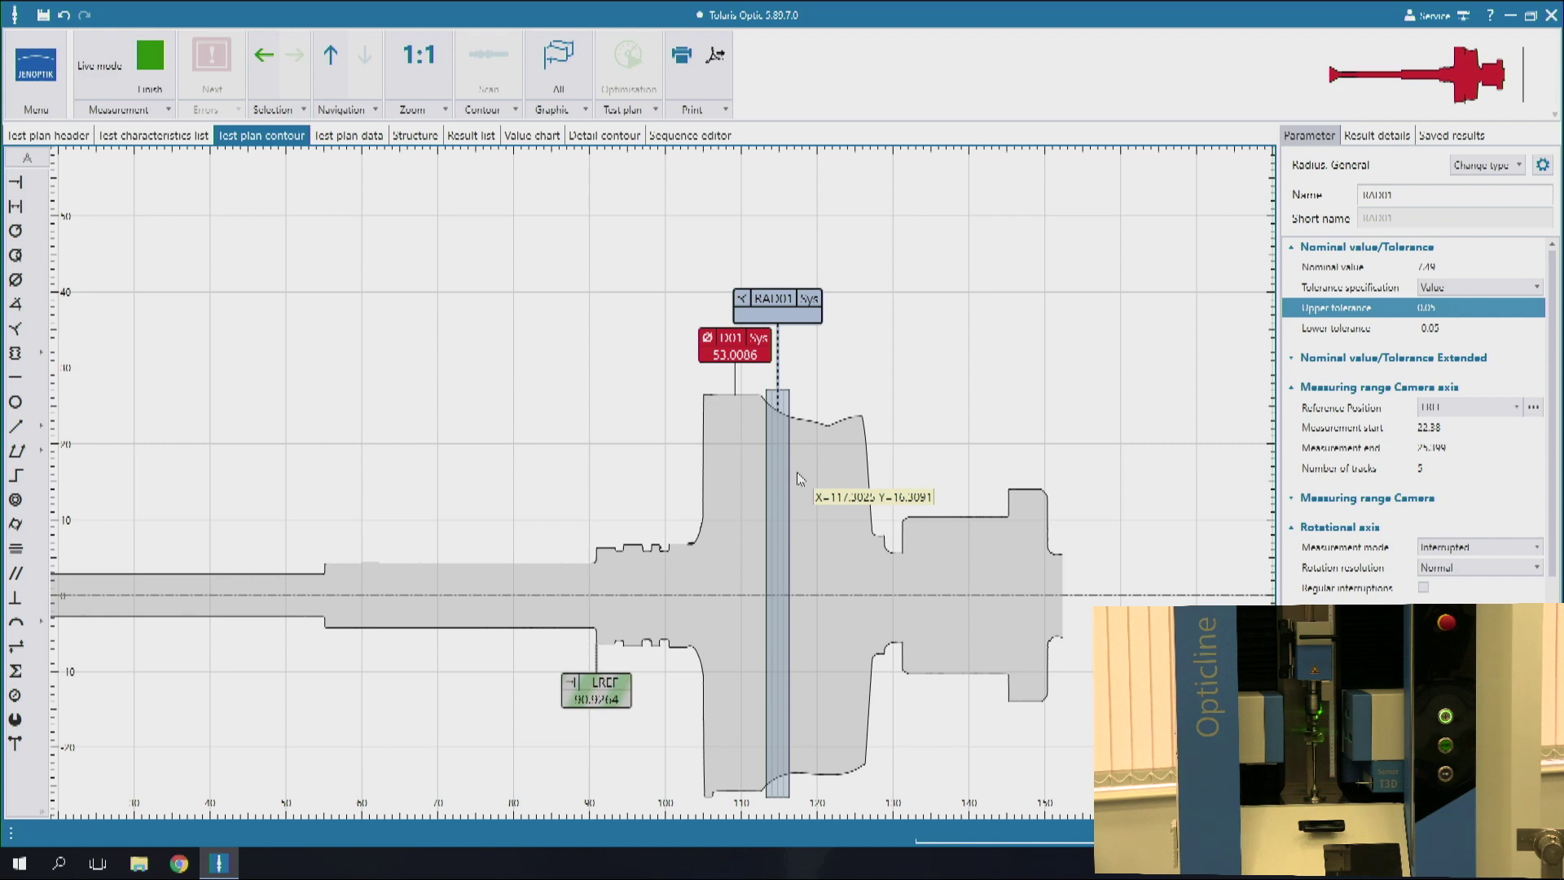
{"action": "left_click", "coordinate": [604, 136]}
{"action": "scroll", "coordinate": [603, 314], "scroll_direction": "up", "scroll_amount": 5}
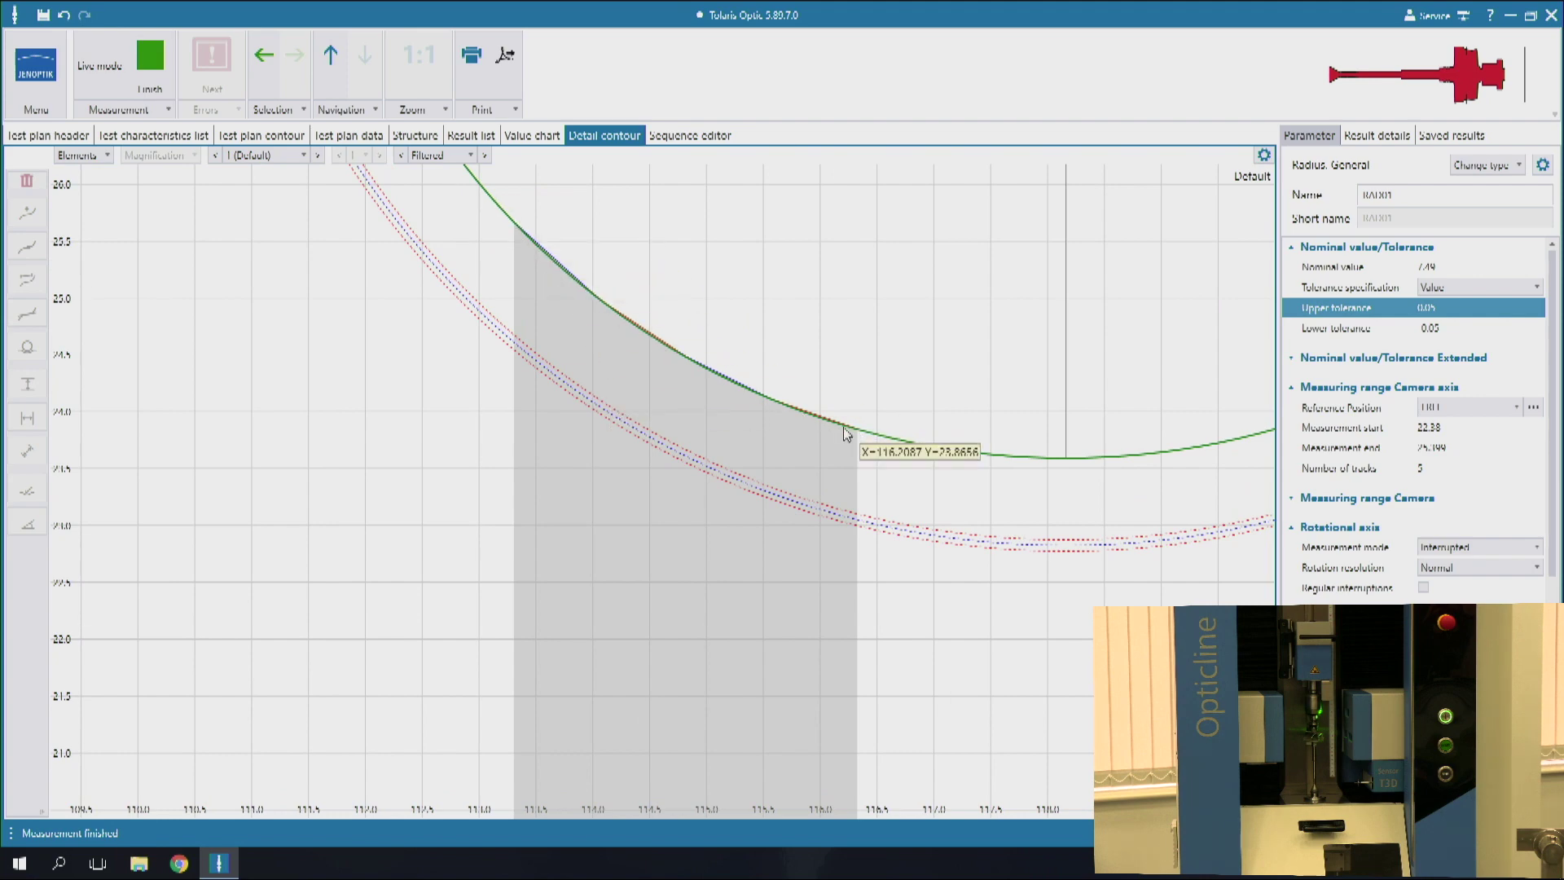
{"action": "scroll", "coordinate": [763, 524], "scroll_direction": "down", "scroll_amount": 2}
{"action": "scroll", "coordinate": [764, 524], "scroll_direction": "down", "scroll_amount": 3}
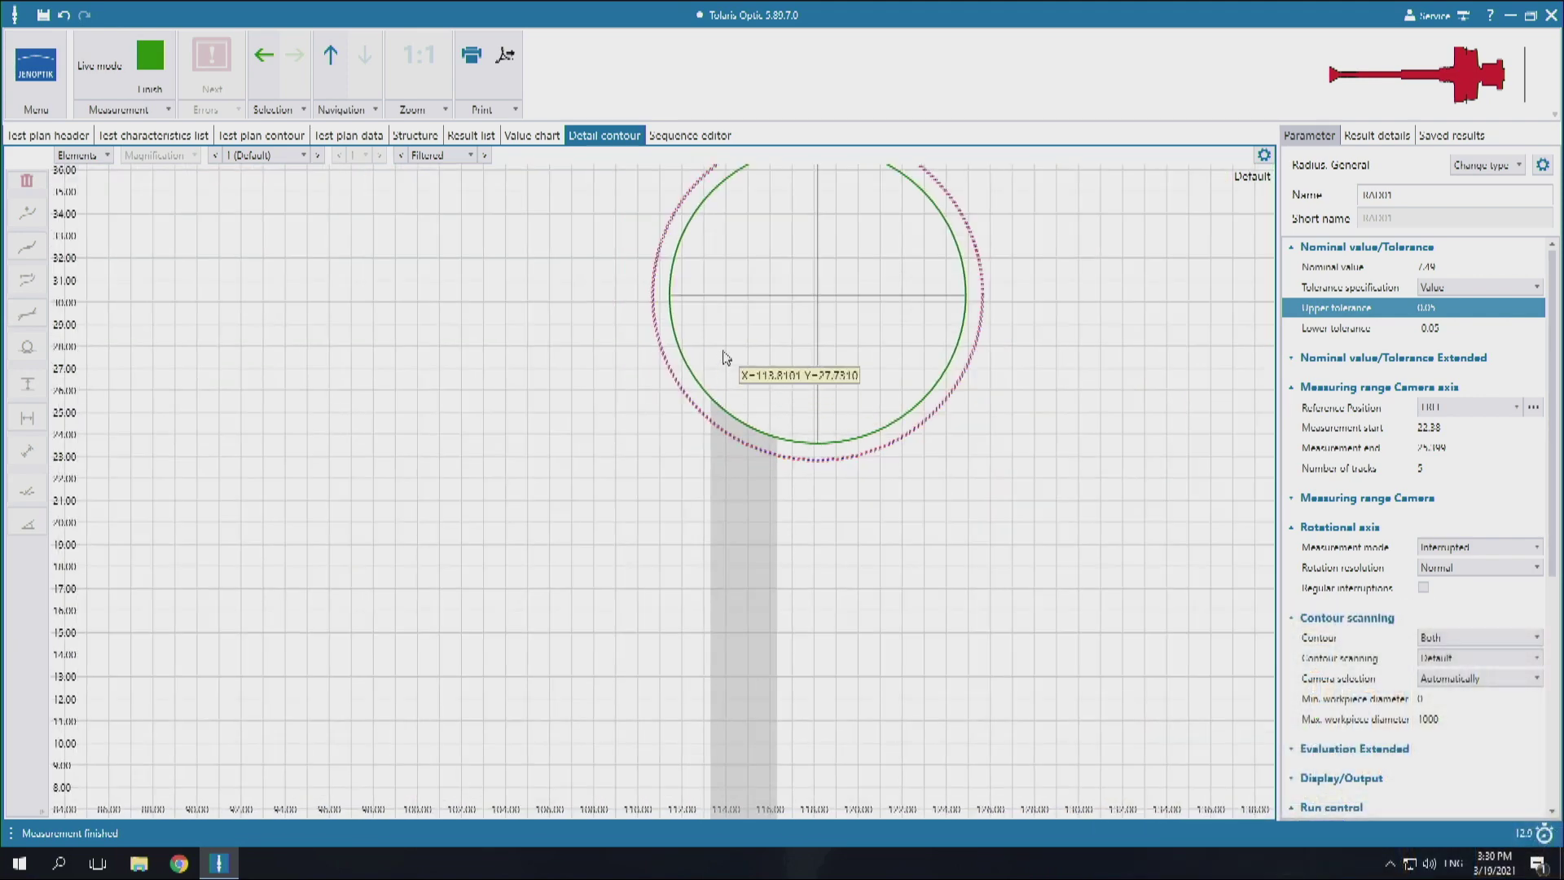